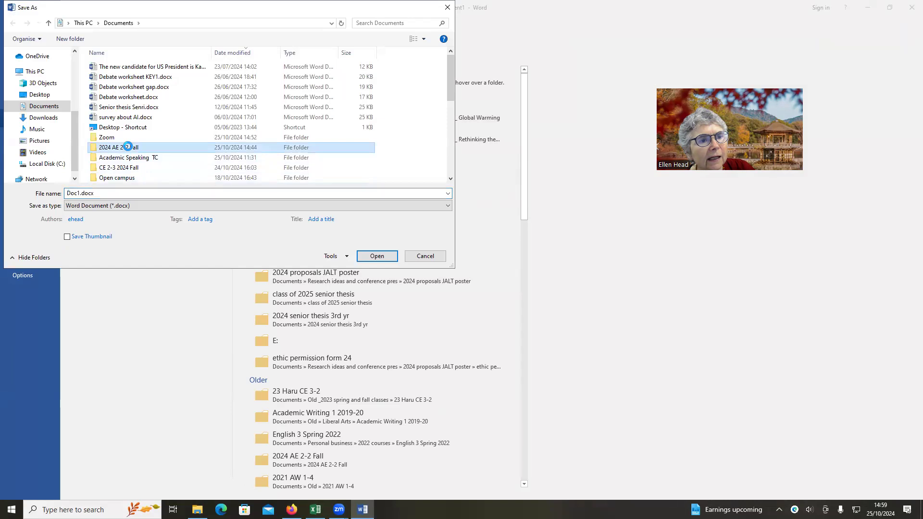
Save the document in the 2024 AE 2-2 Fall folder, naming it "memorable day oct 25" followed by the author's full name
left_click(139, 192)
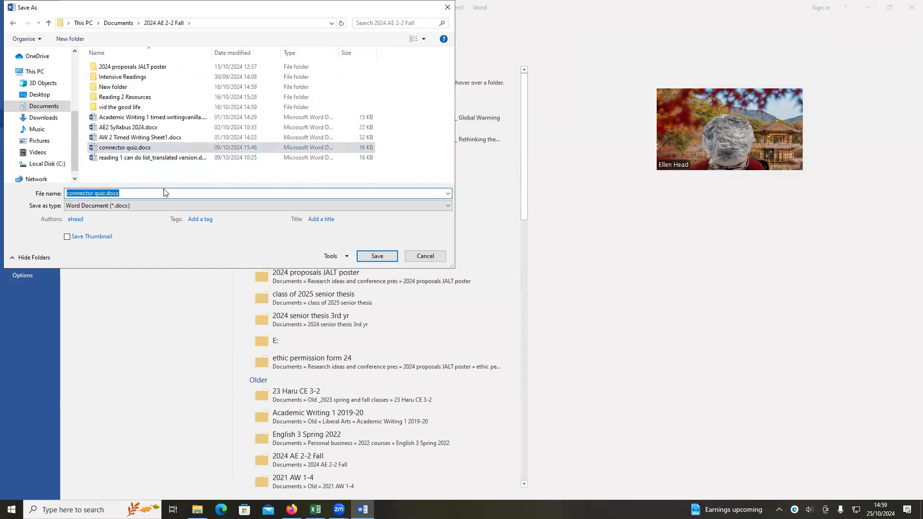
type("memorab")
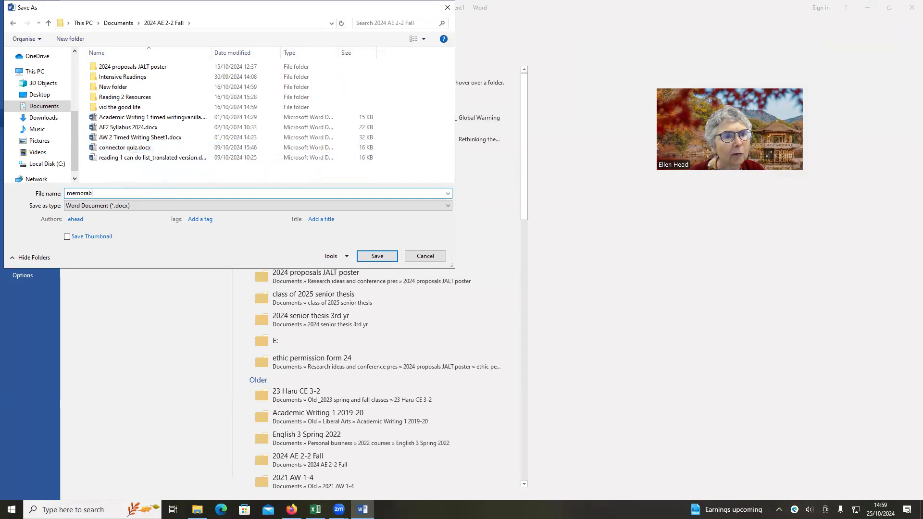
type("le day")
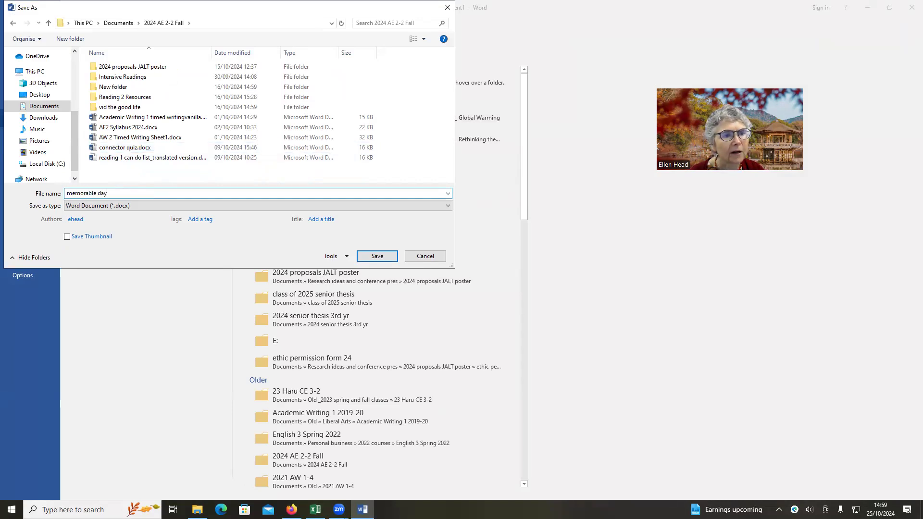
type(" oct 25")
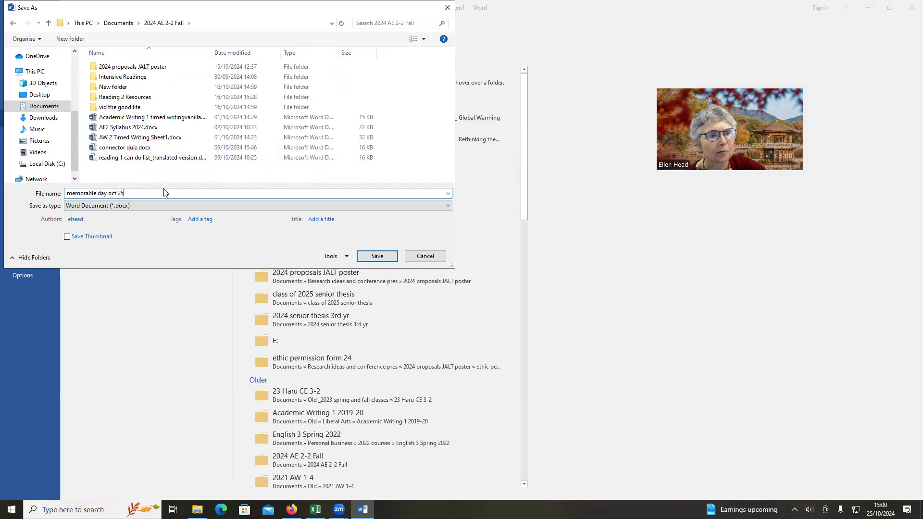
type(" ellen head")
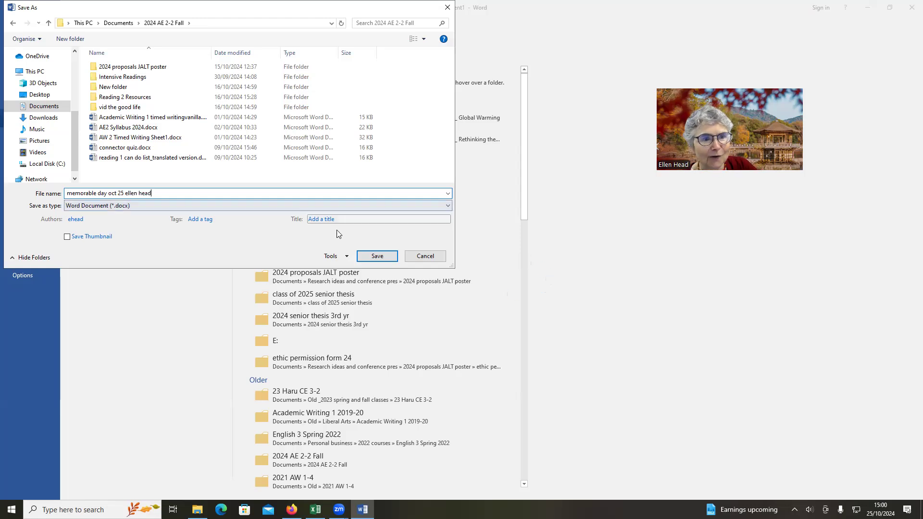
left_click(376, 256)
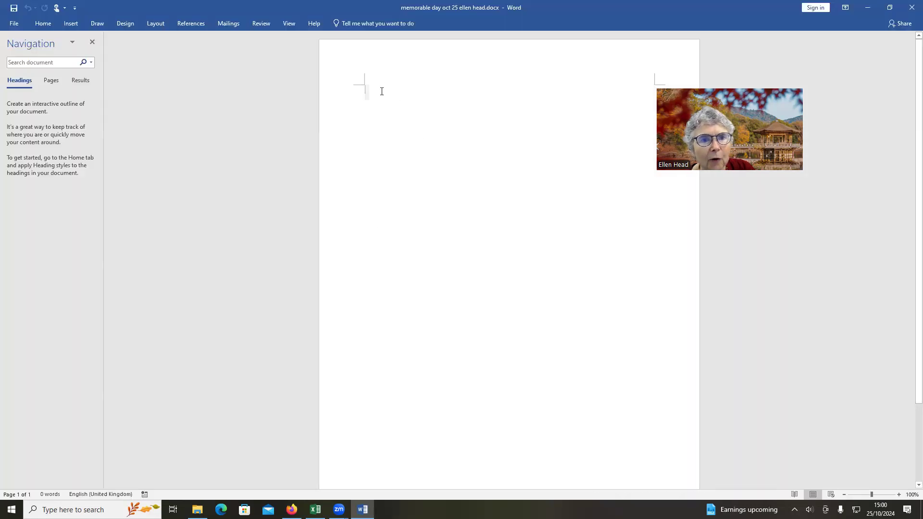
Enter the student's full name, a comma and the student number, labelled "Student Number", on the document's first line
type("Eri Heddo")
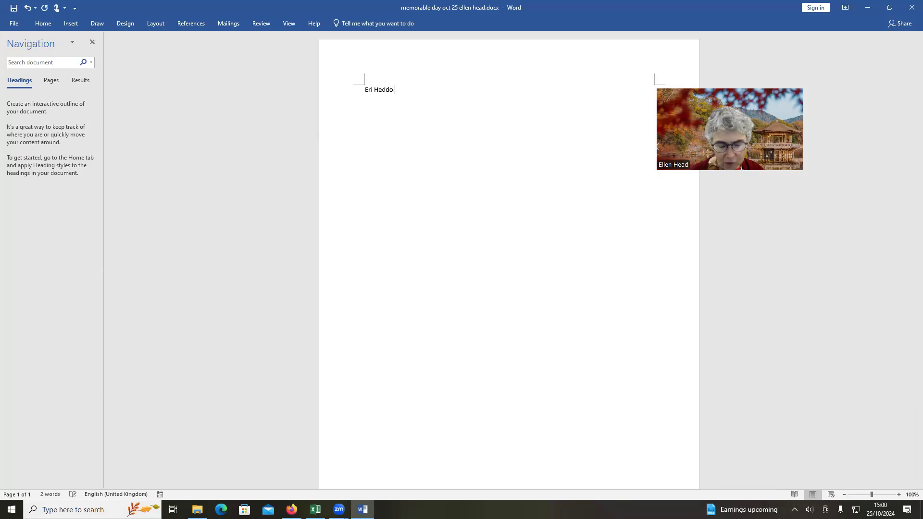
type(" Student N")
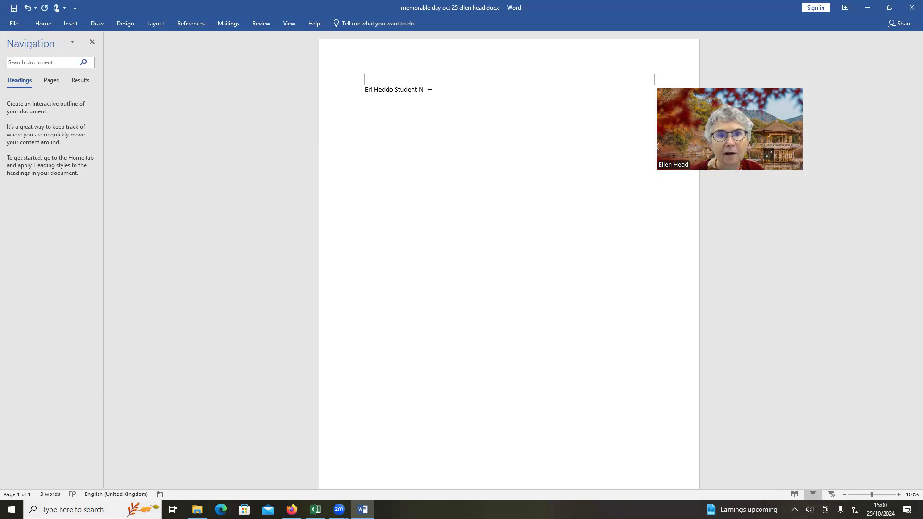
type("umber 11111")
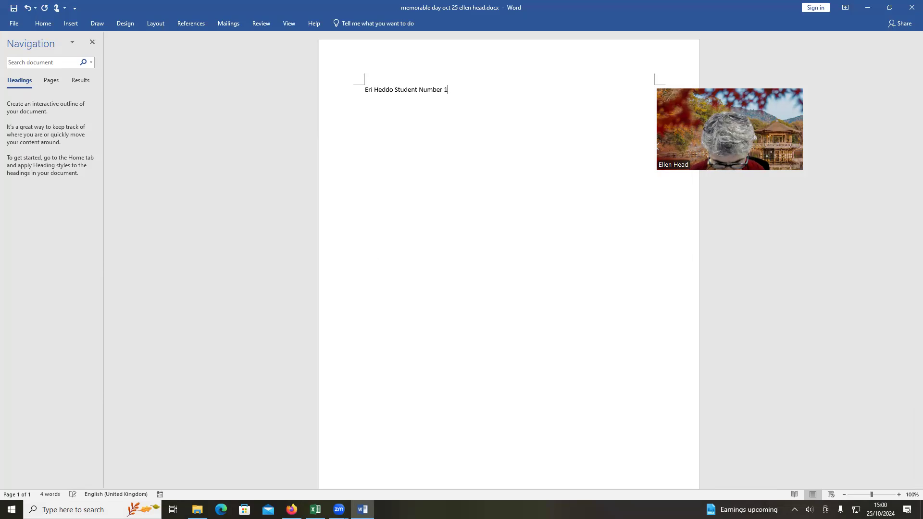
left_click(394, 90)
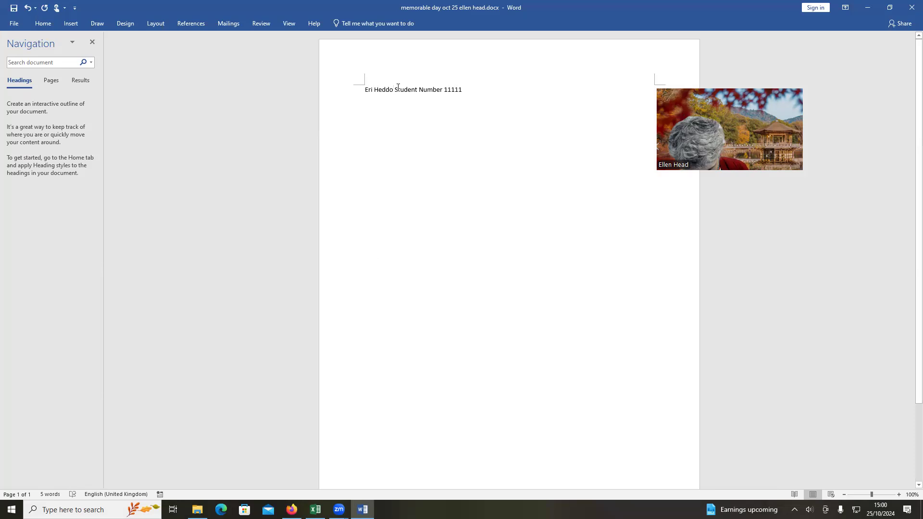
type(",")
left_click(496, 88)
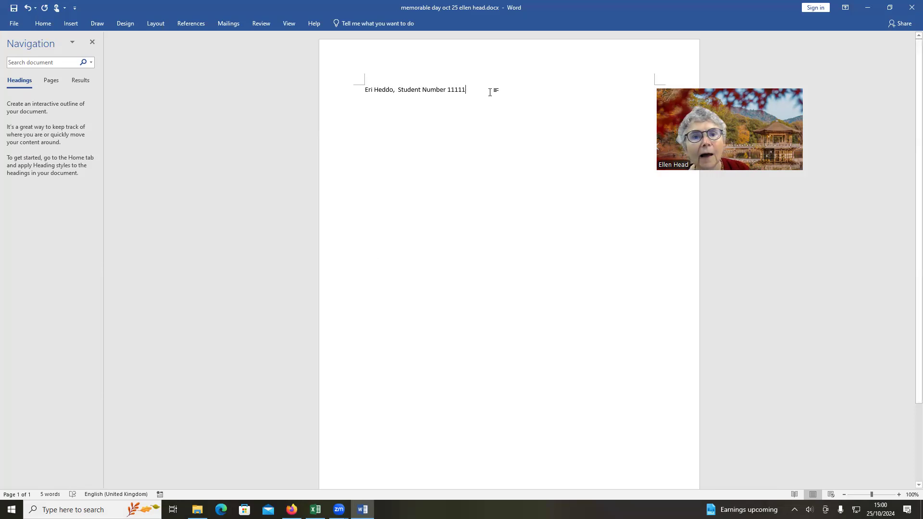
Add the date "October 25th 2024" and the line "Academic English Assignment: Narrative Paragraph" below the name line
key("Return")
type("O")
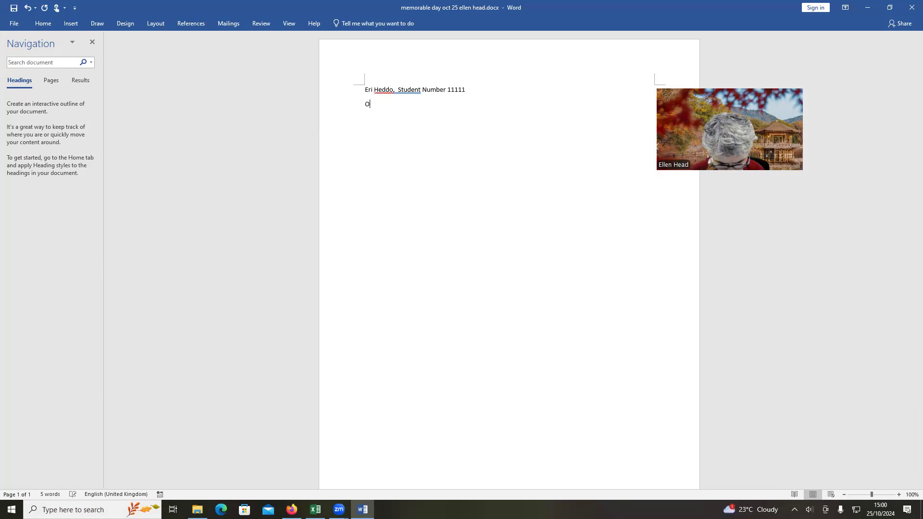
type("ctober 25")
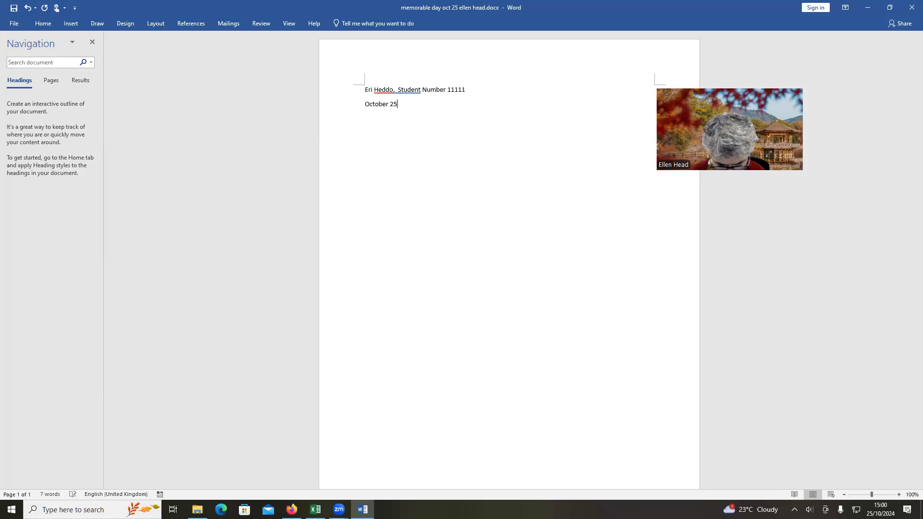
type("th 20")
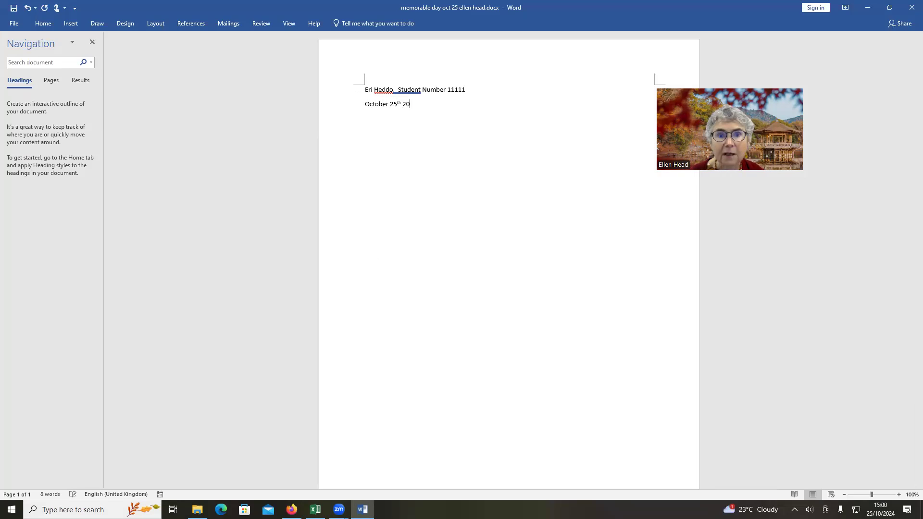
type("24")
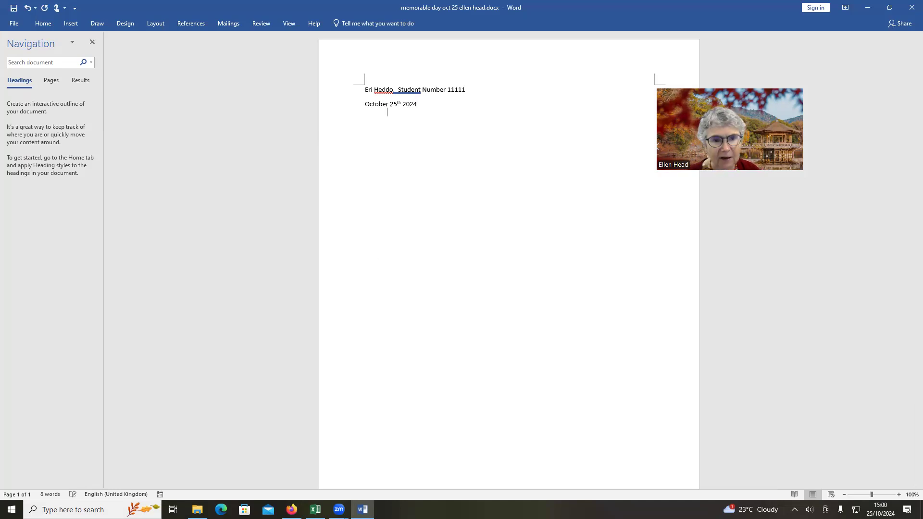
type("cademic English ")
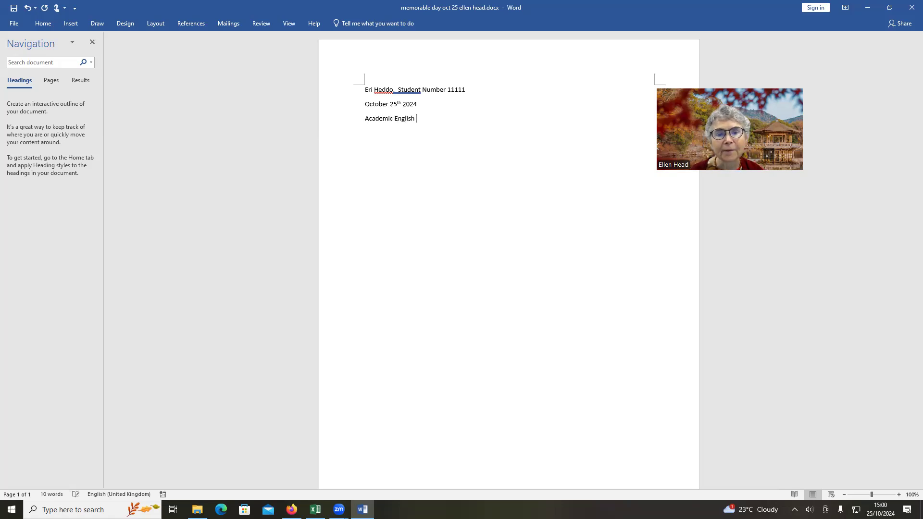
type("Assignment")
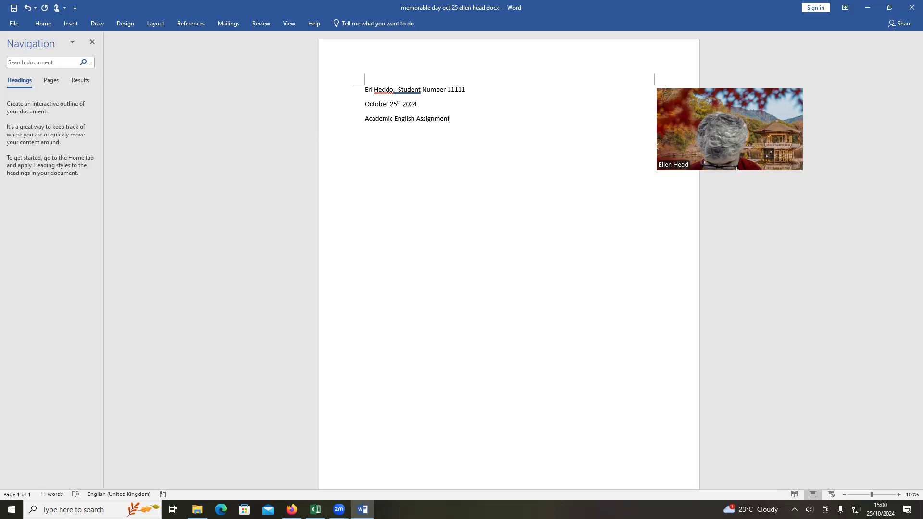
type(": Narrative Paragraph")
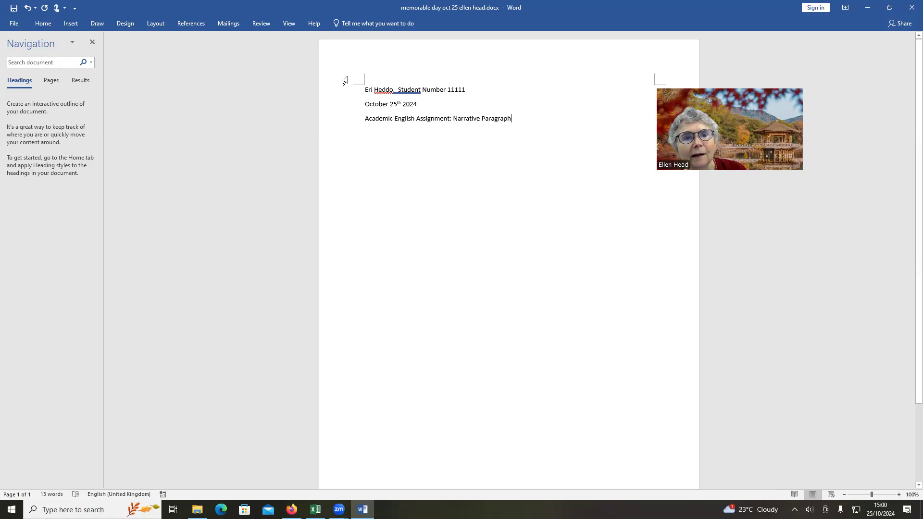
Insert a blank line above the date and make all the heading lines bold
left_click(364, 103)
key("Return")
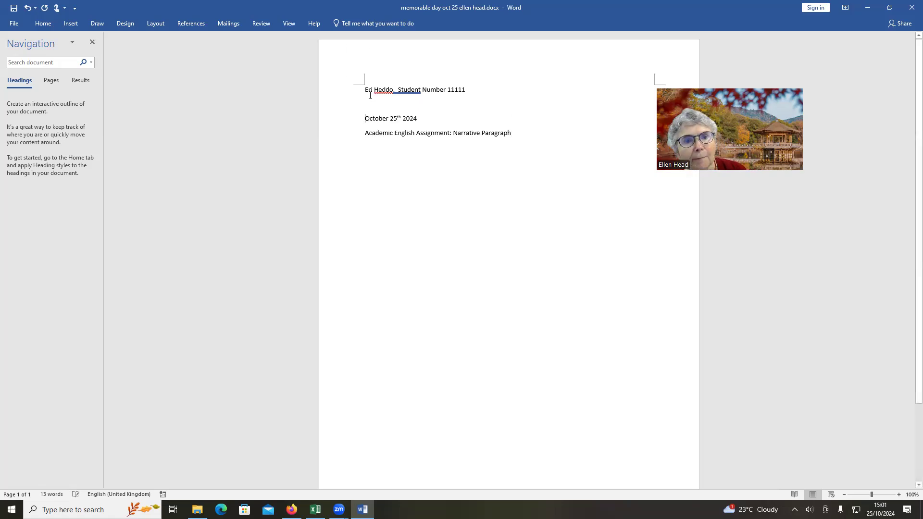
left_click_drag(365, 90, 521, 134)
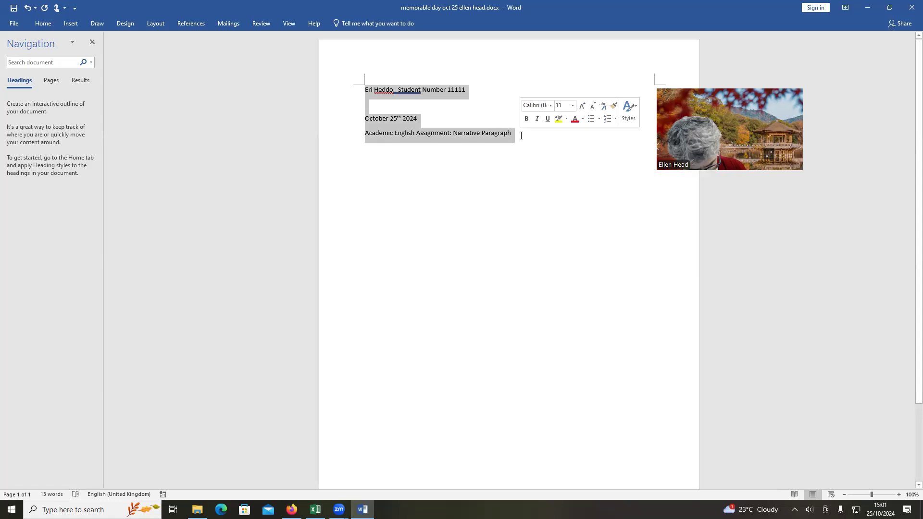
key("ctrl+b")
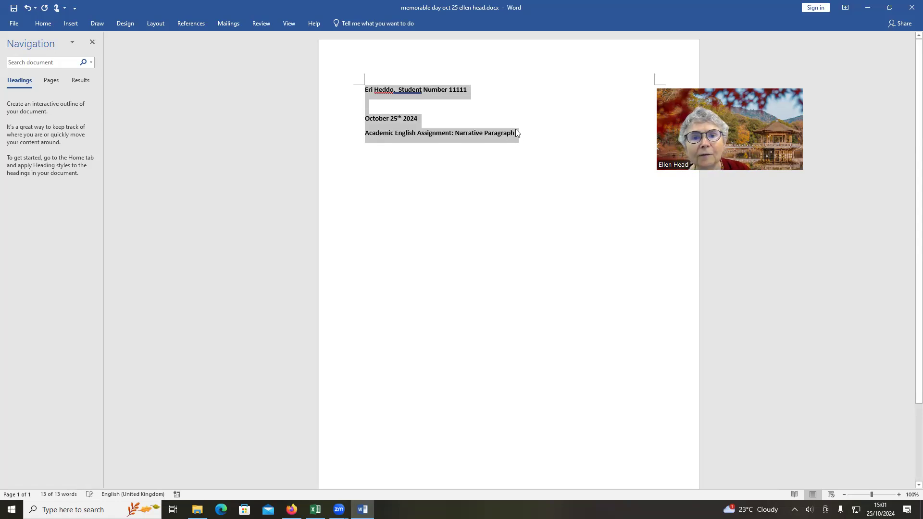
Add the title "A Memorable Day" below the assignment line, separated from it by a blank line
left_click(515, 130)
key("Return")
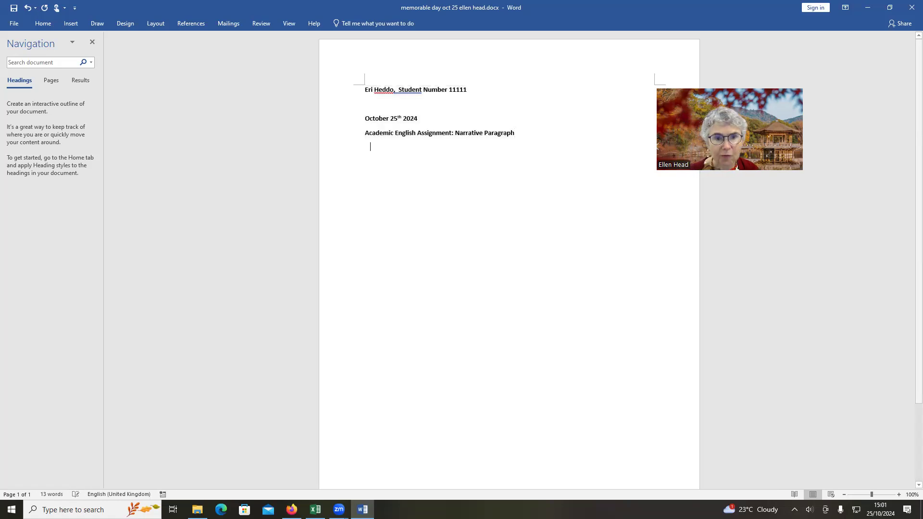
type("M")
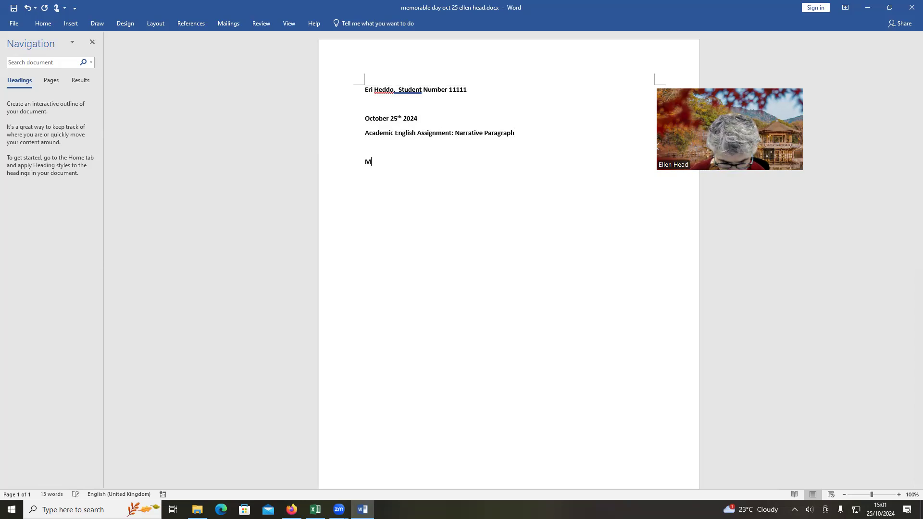
type("emorable Day")
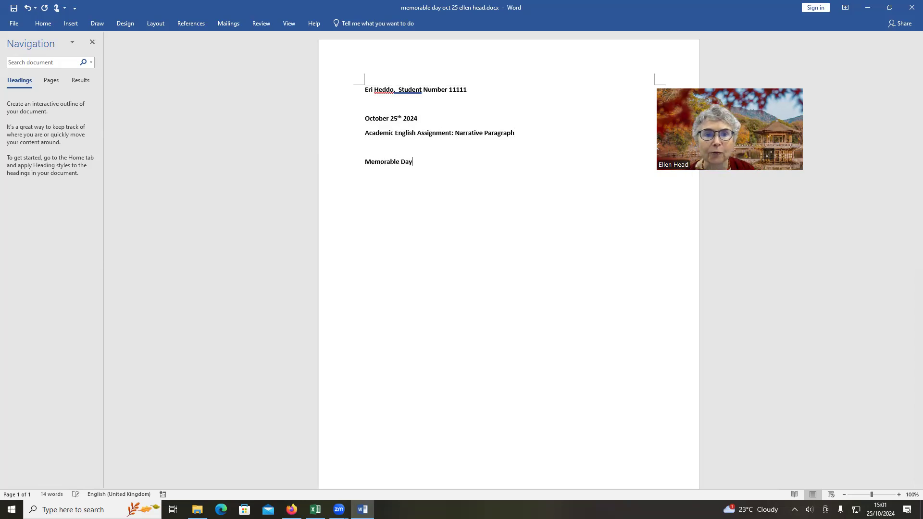
left_click(365, 162)
type("A")
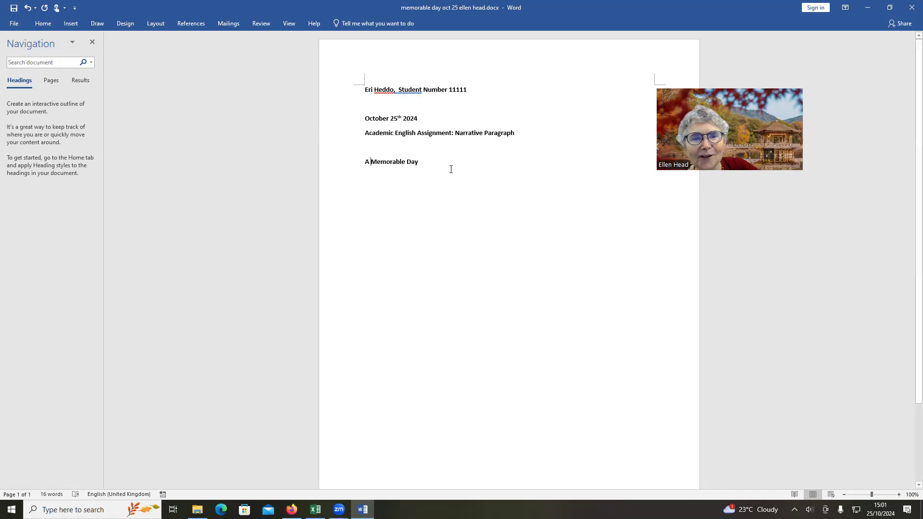
Write the indented opening sentence "One of the most memorable days of my life was my sister's birthday when I was a little child." and save the document
key("Return")
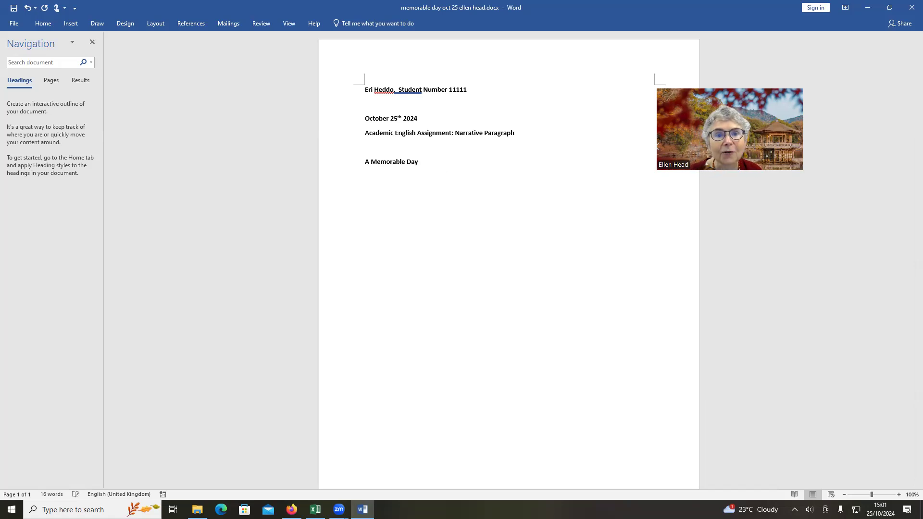
type("O")
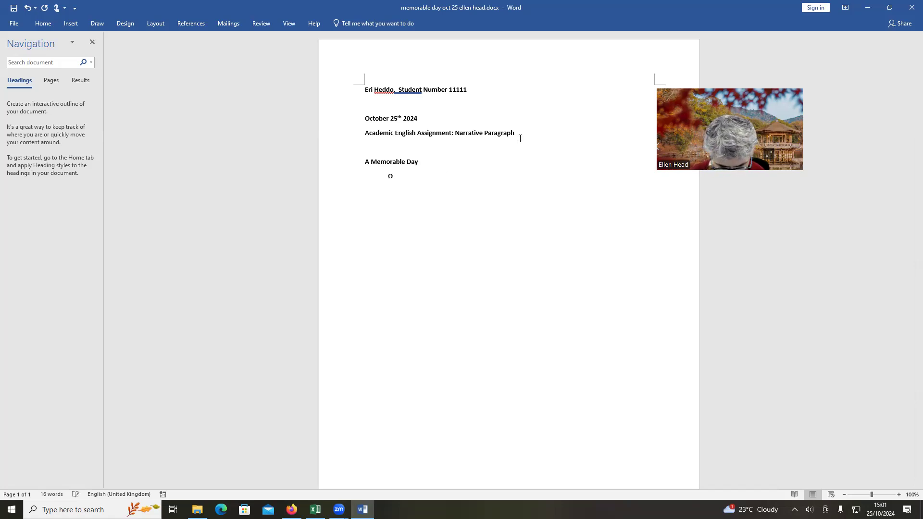
type("ne of the most")
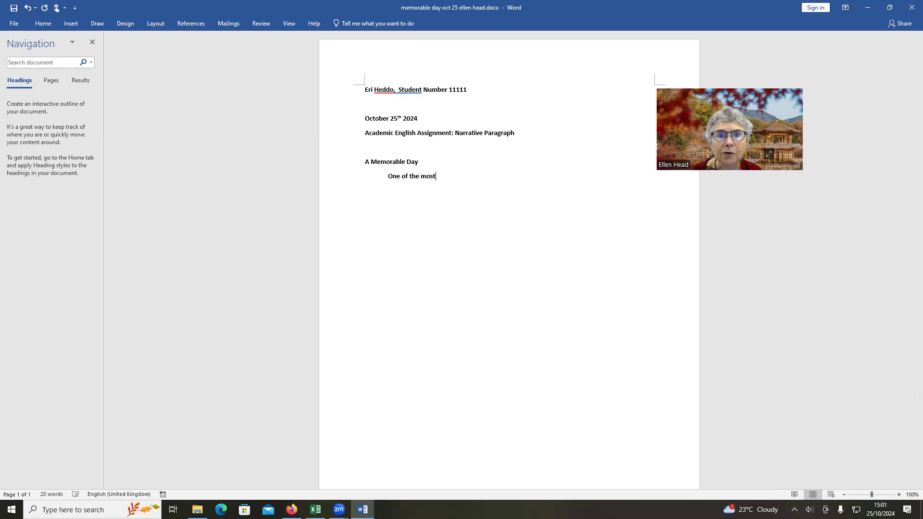
type(" memorable days of my life was m")
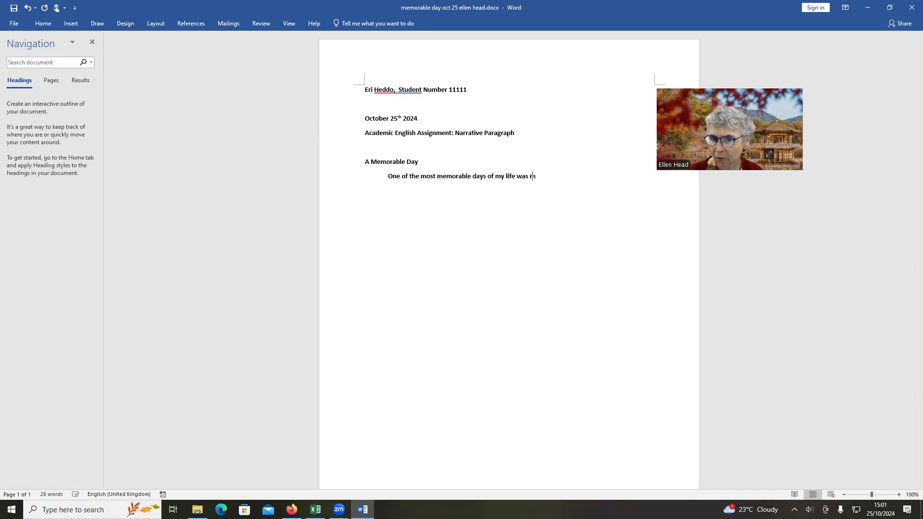
type("y sister")
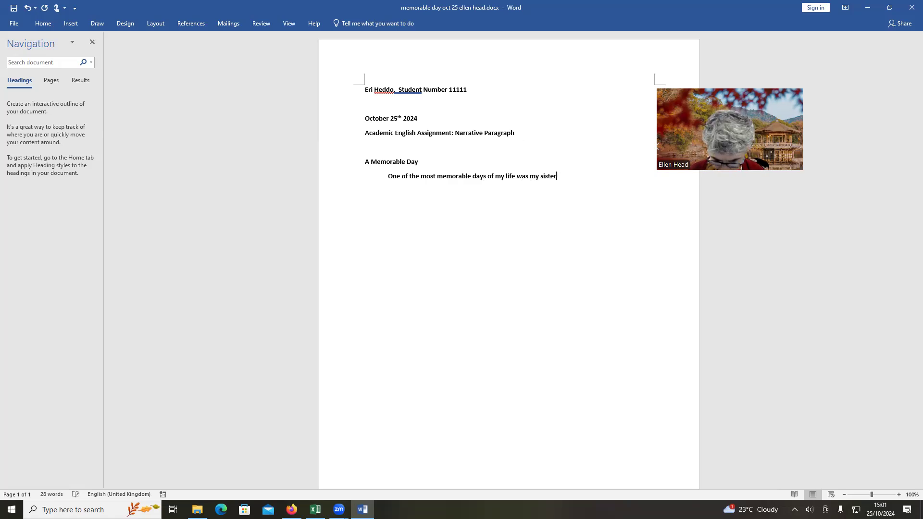
type(" 's birthday when I was a little child.")
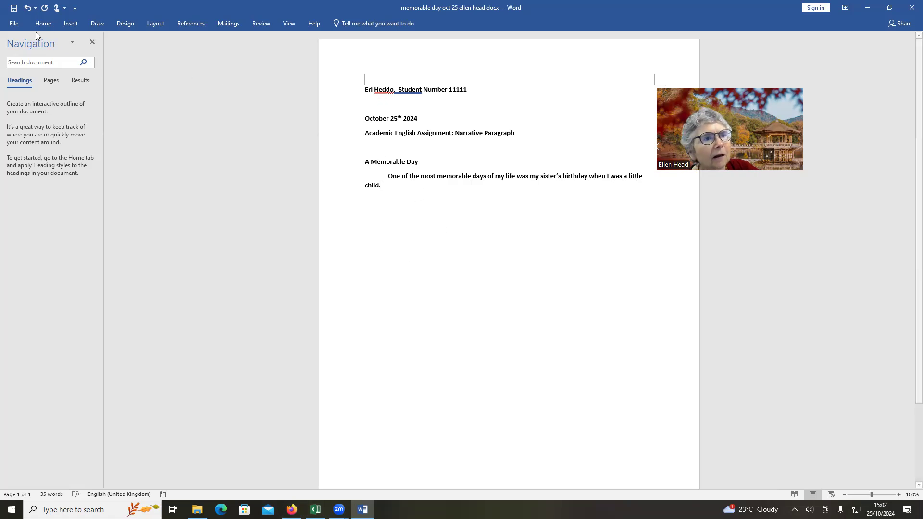
left_click(13, 10)
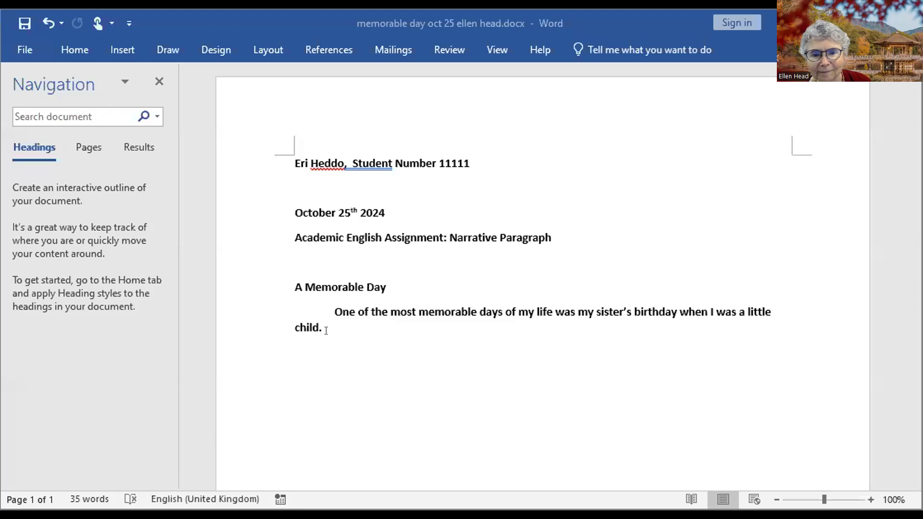
Paste the copied narrative text directly after the opening sentence
key("ctrl+v")
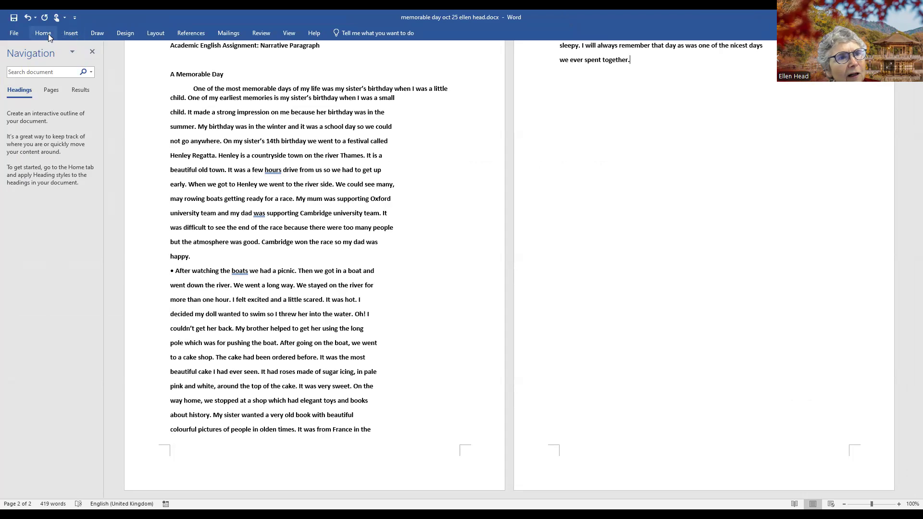
Reduce the whole document's top margin to 2.4 cm and slightly reduce its bottom and right margins
left_click(156, 34)
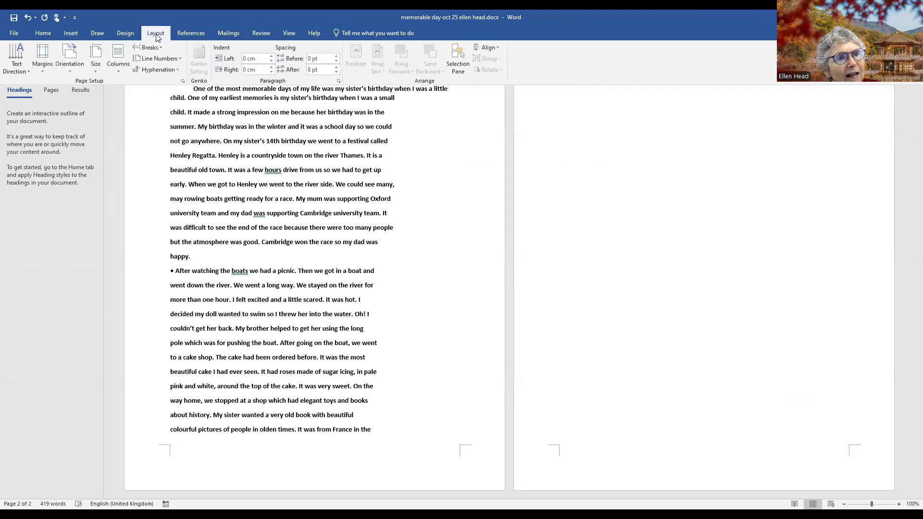
left_click(44, 69)
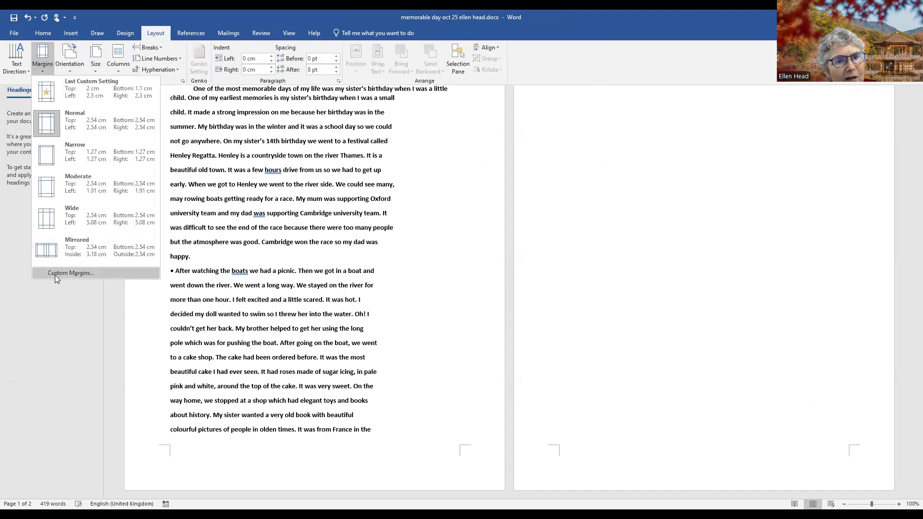
left_click(71, 273)
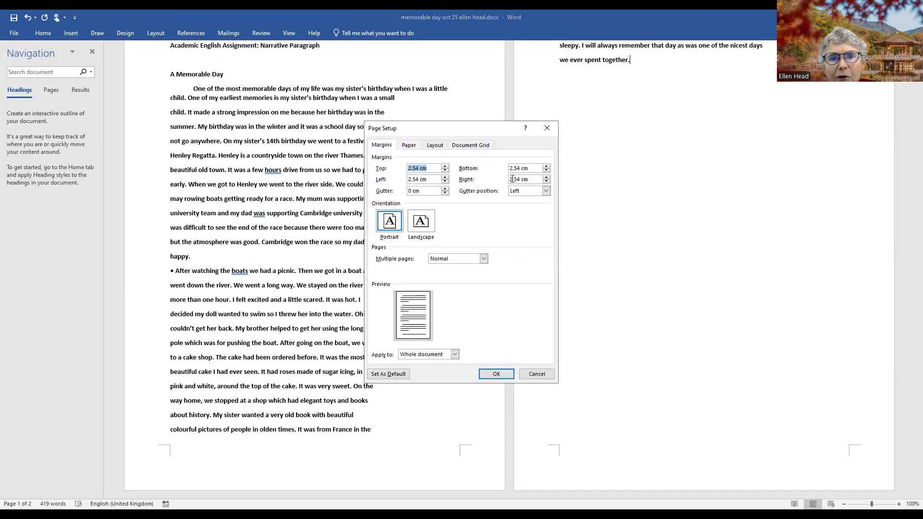
left_click(445, 170)
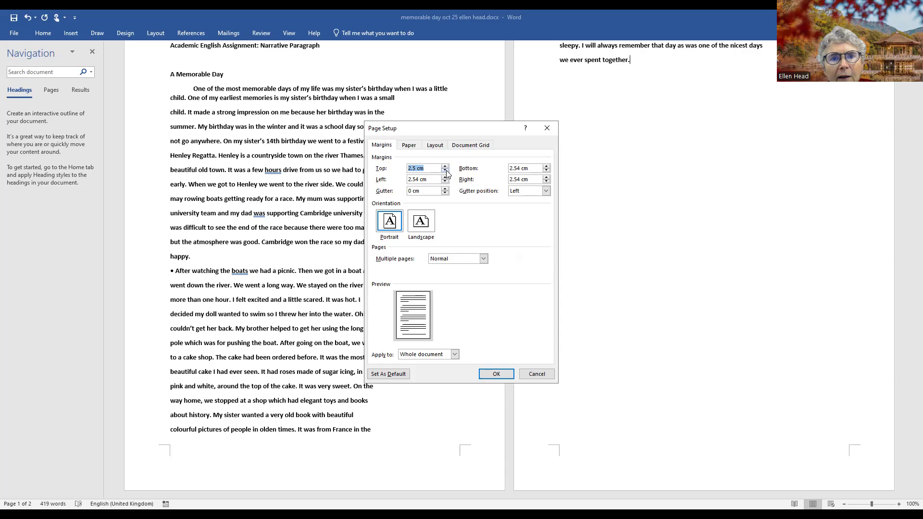
left_click(547, 170)
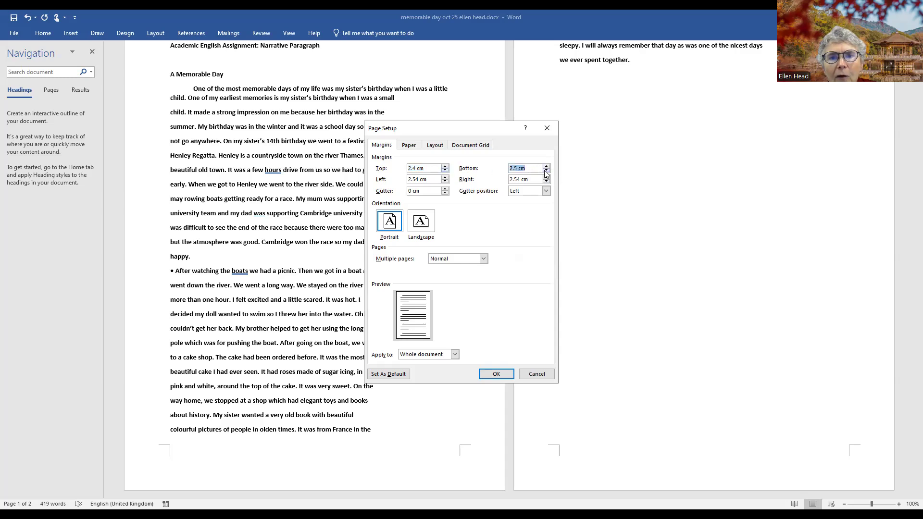
left_click(546, 181)
left_click(546, 182)
left_click(495, 377)
Remove the line breaks in the first pasted paragraph from "when I was a small child" through "we had to get up early"
left_click(394, 210)
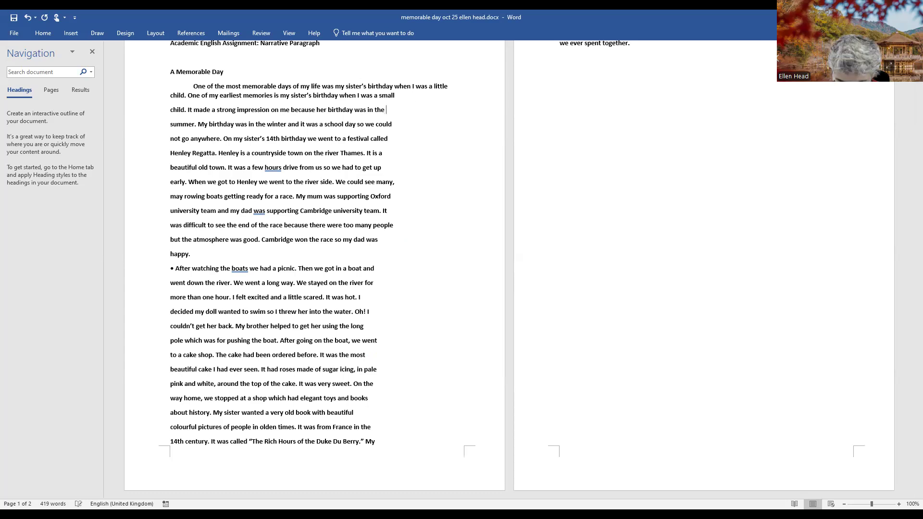
key("Delete")
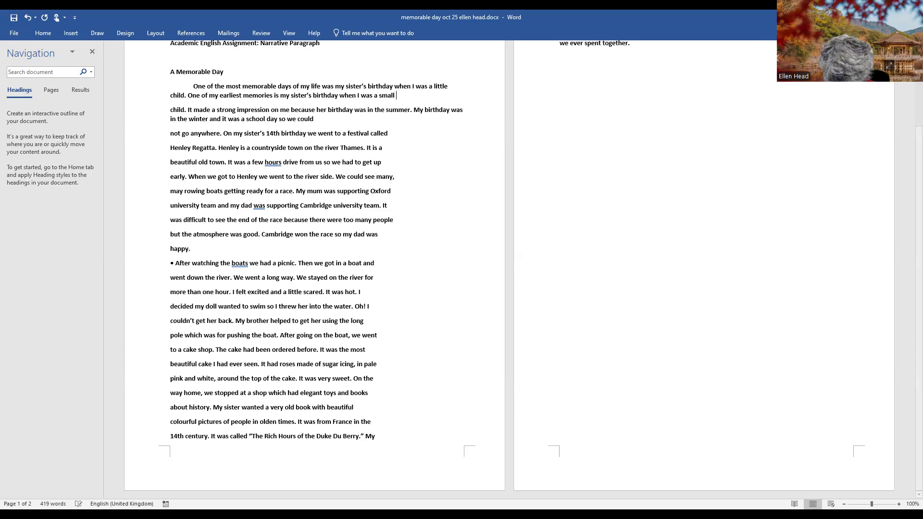
key("Delete")
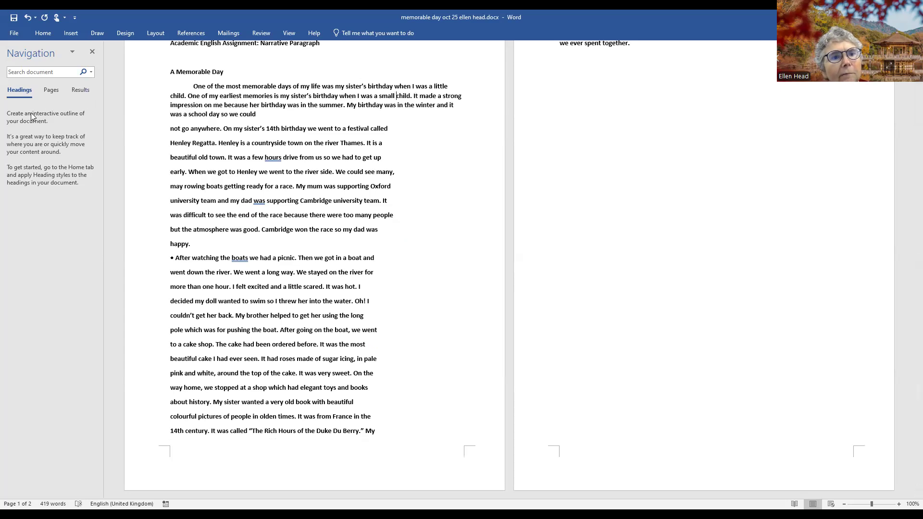
left_click(272, 118)
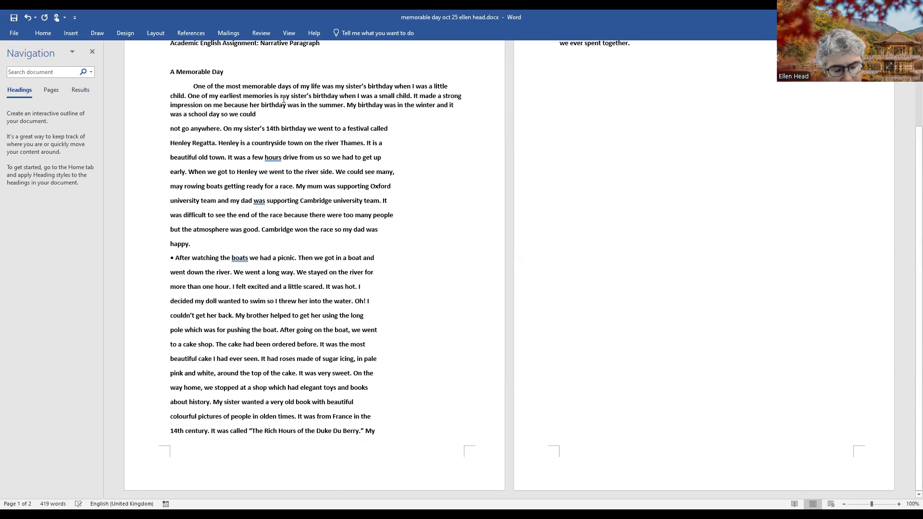
key("Delete")
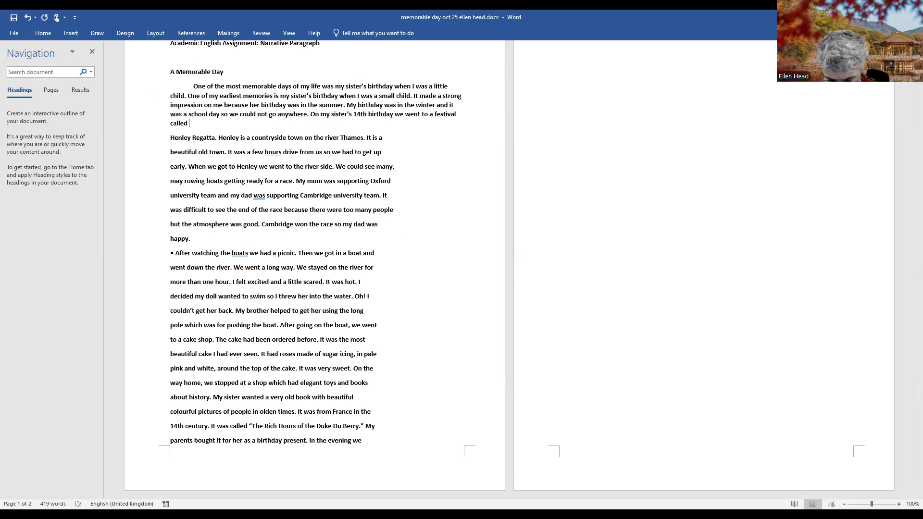
key("Delete")
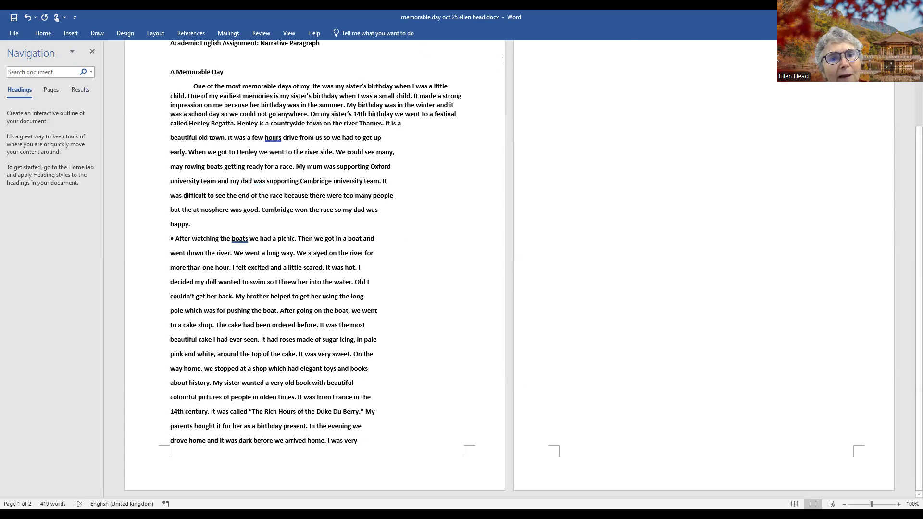
left_click(403, 123)
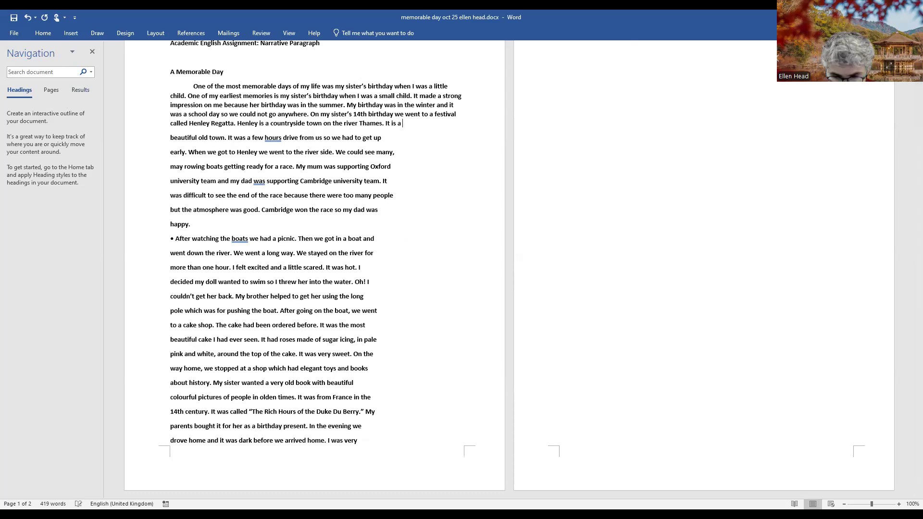
key("Delete")
left_click(326, 133)
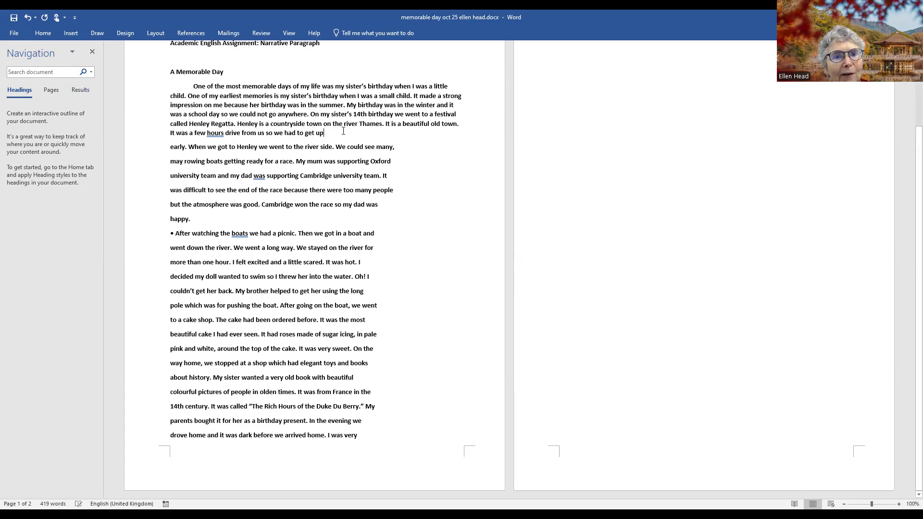
key("Delete")
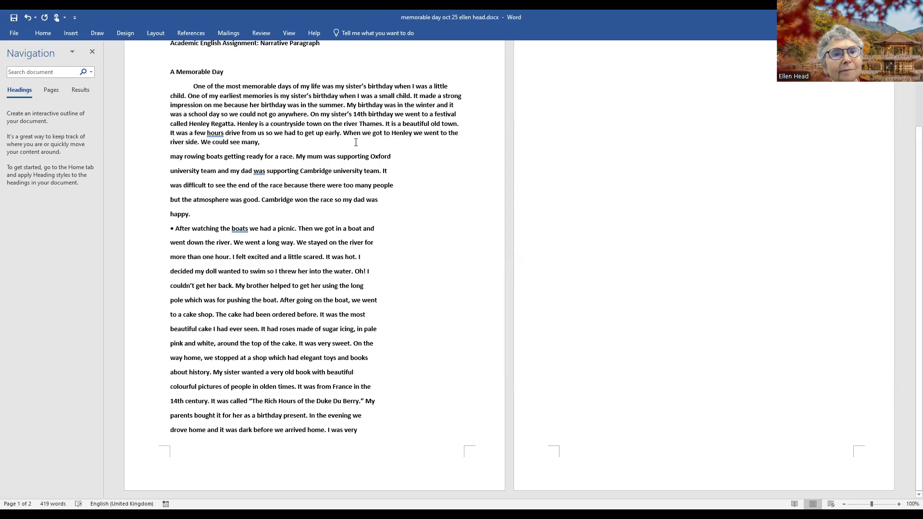
Join the remaining broken lines of the first paragraph, from "We could see many" through "my dad was happy"
left_click(286, 140)
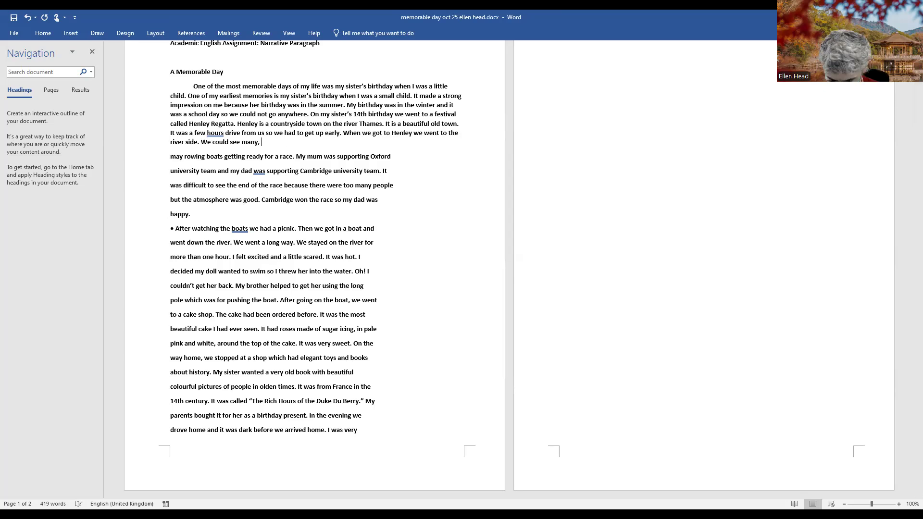
key("Delete")
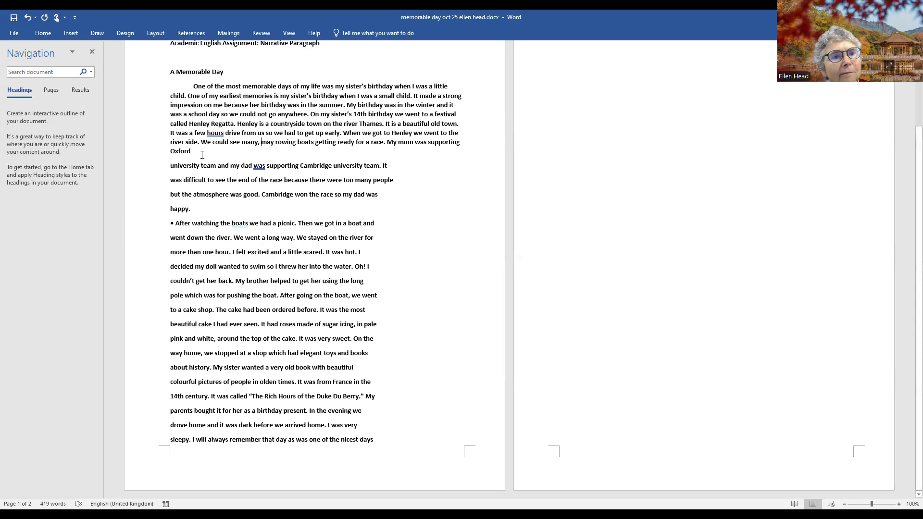
key("Delete")
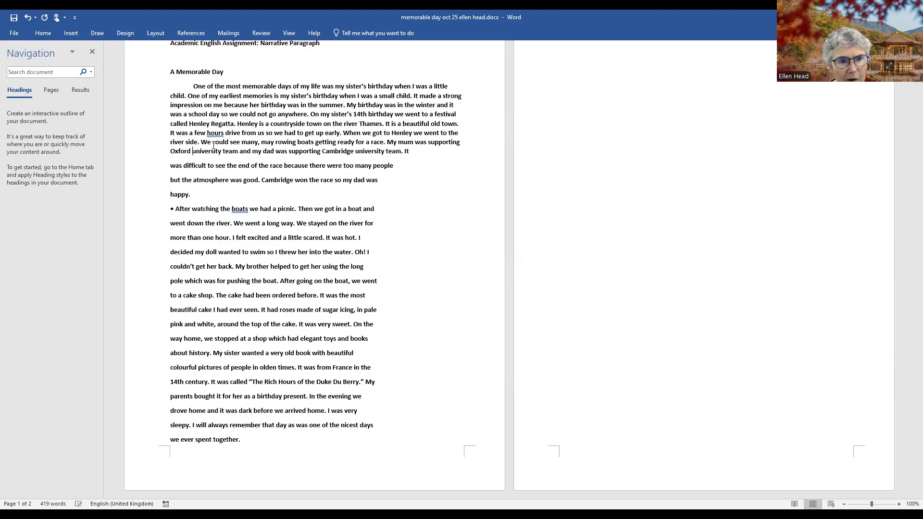
left_click(425, 152)
key("Delete")
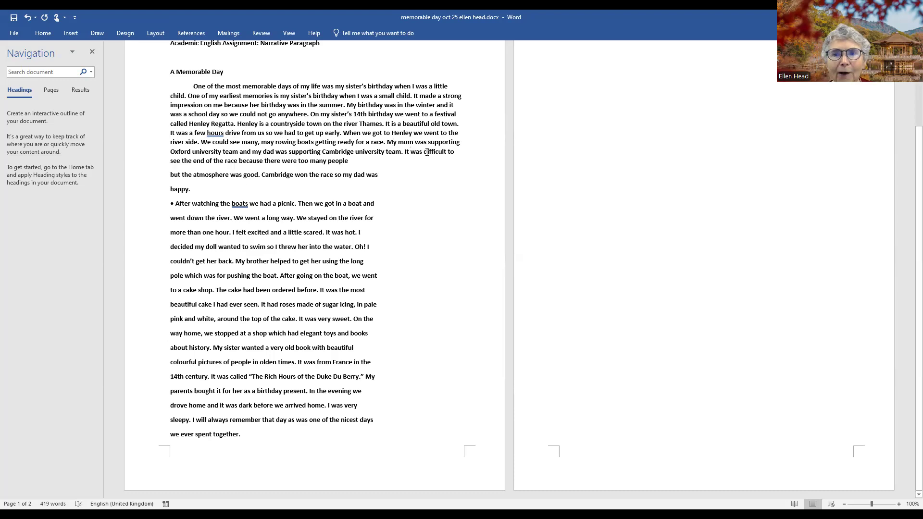
left_click(357, 160)
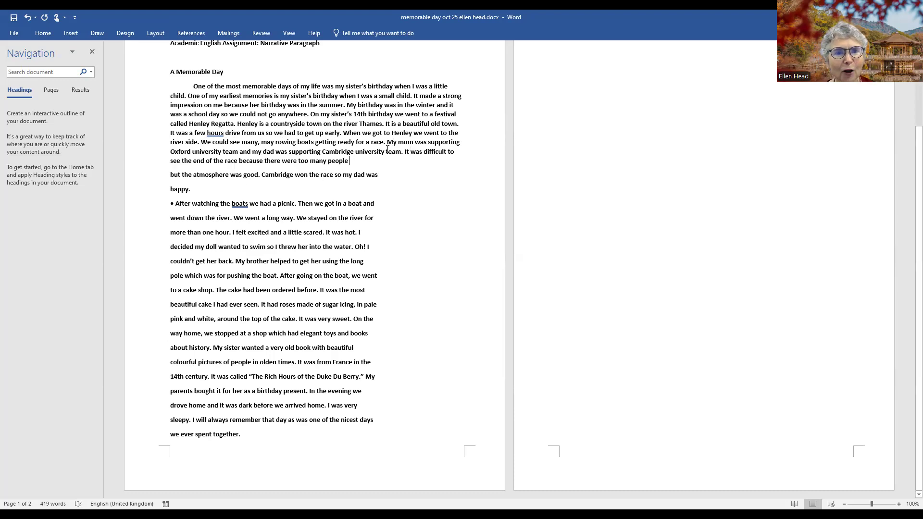
key("Delete")
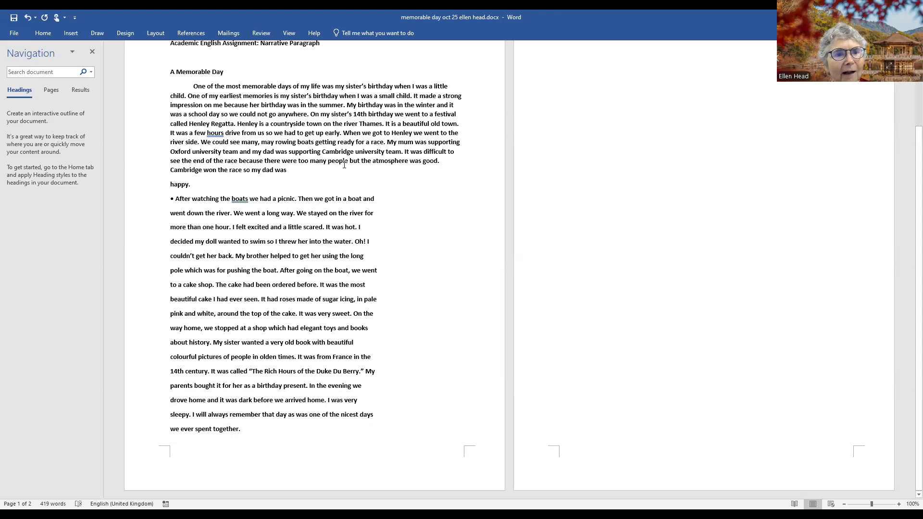
left_click(300, 172)
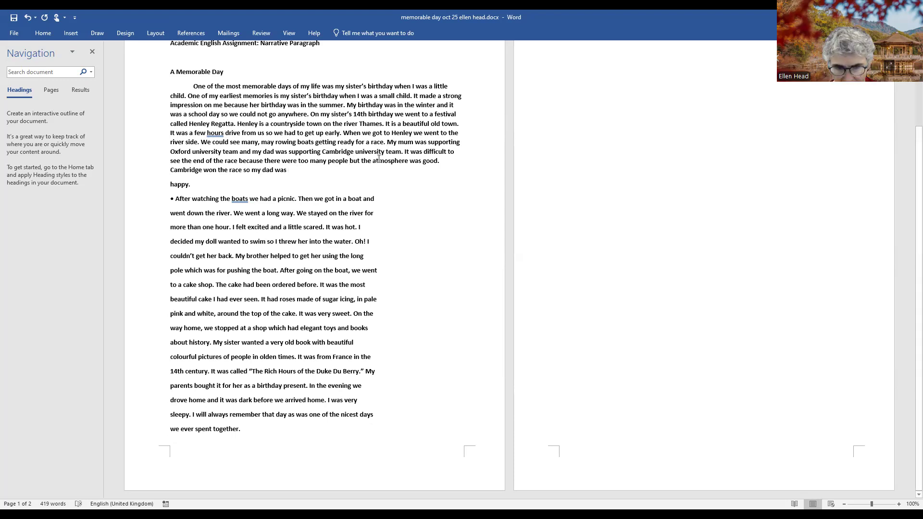
key("Delete")
Remove the bullet before "After watching the boats" and indent the first line of that paragraph
left_click(371, 184)
key("BackSpace")
key("BackSpace")
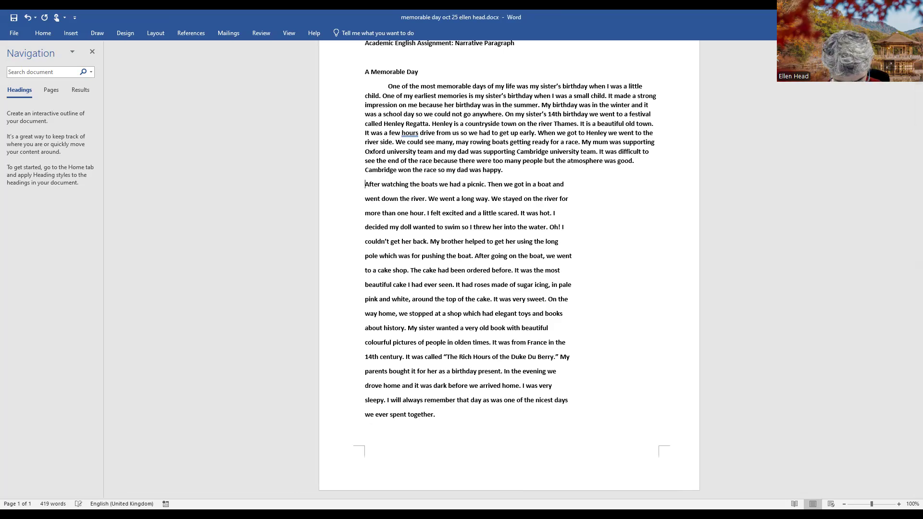
key("Tab")
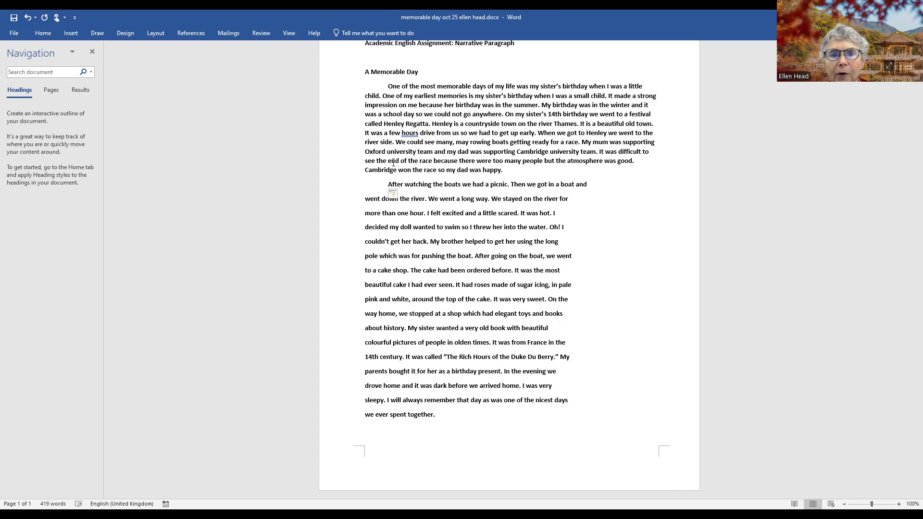
Remove the line breaks in the second paragraph from "Then we got in a boat and went" through "we went to a cake shop"
left_click(596, 183)
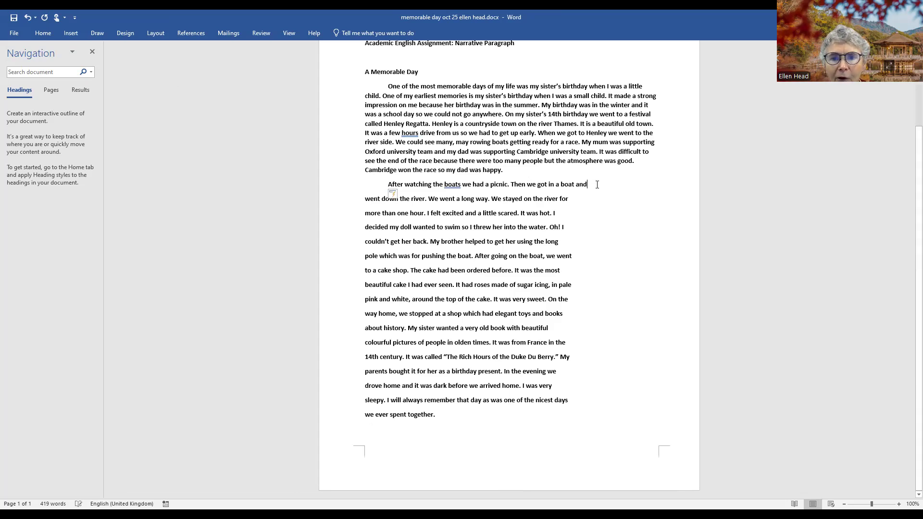
key("Delete")
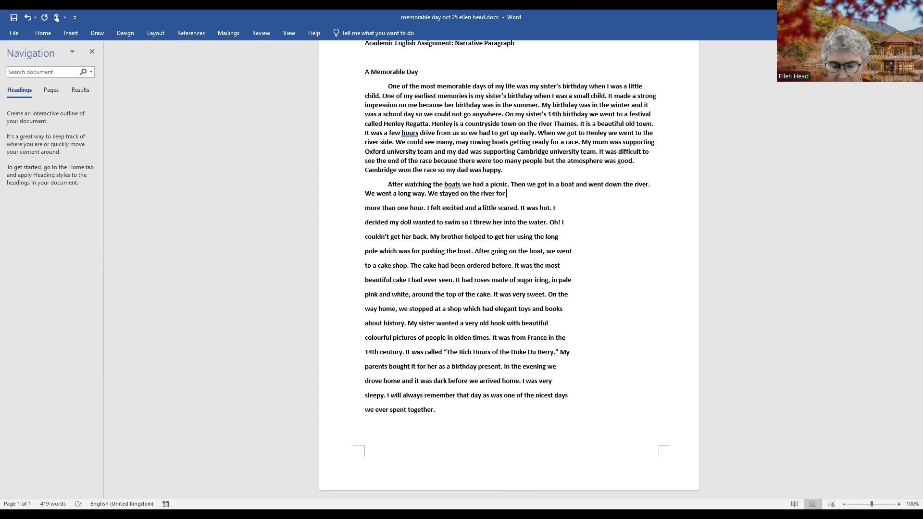
key("Delete")
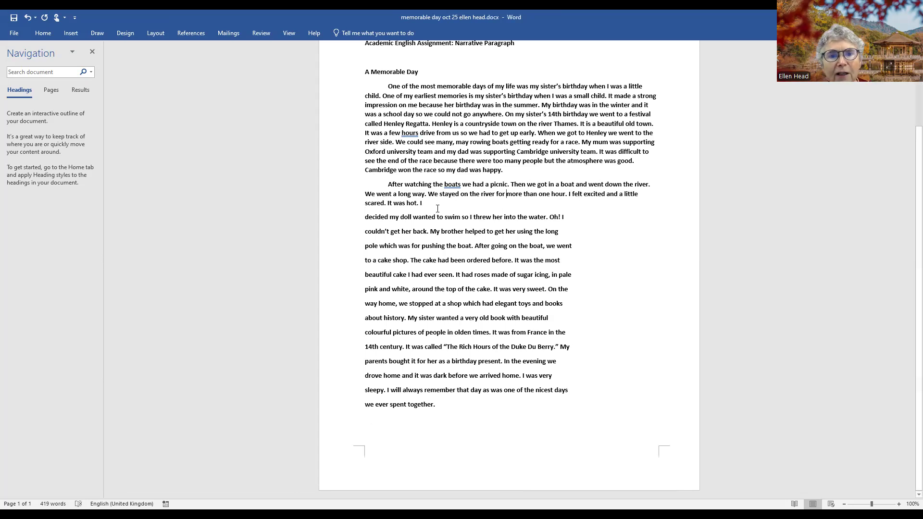
left_click(424, 203)
key("Delete")
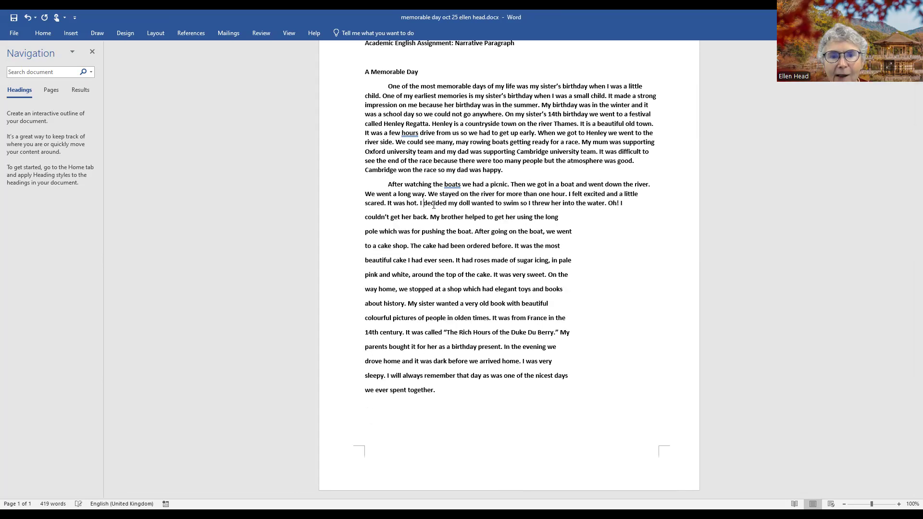
left_click(644, 202)
key("Delete")
left_click(547, 210)
key("Delete")
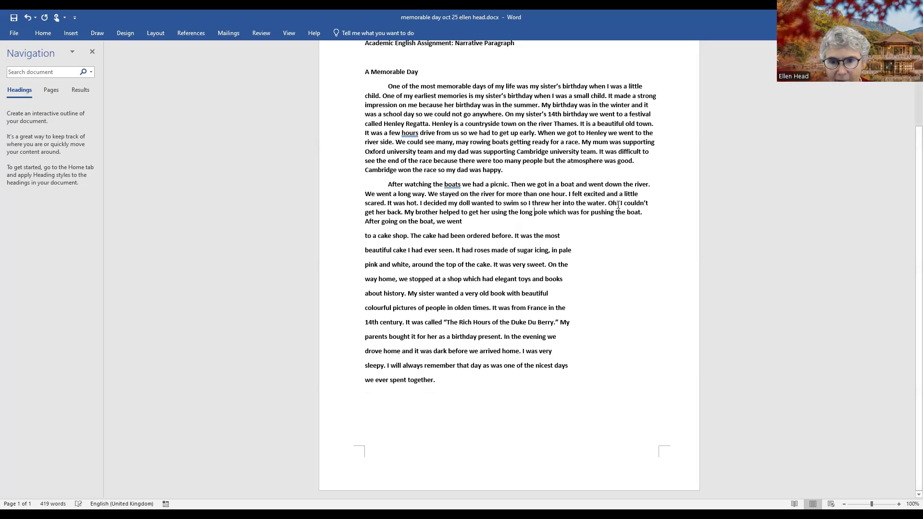
left_click(478, 222)
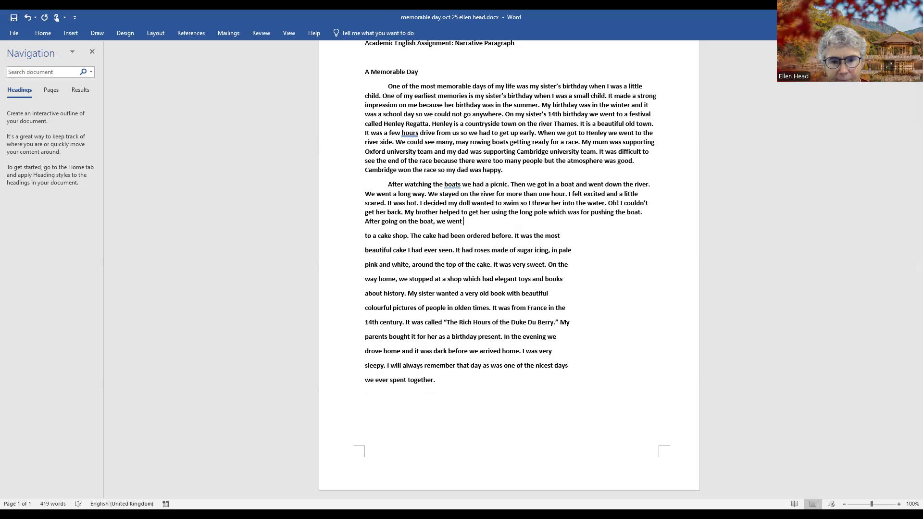
key("Delete")
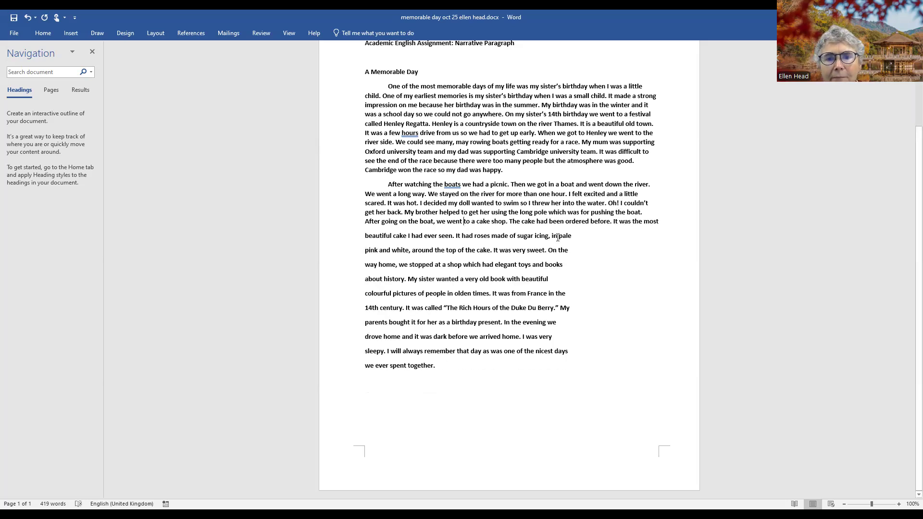
Join the second paragraph's broken lines from "in pale pink and white" through "It was from France in the 14th century"
left_click(579, 233)
key("Delete")
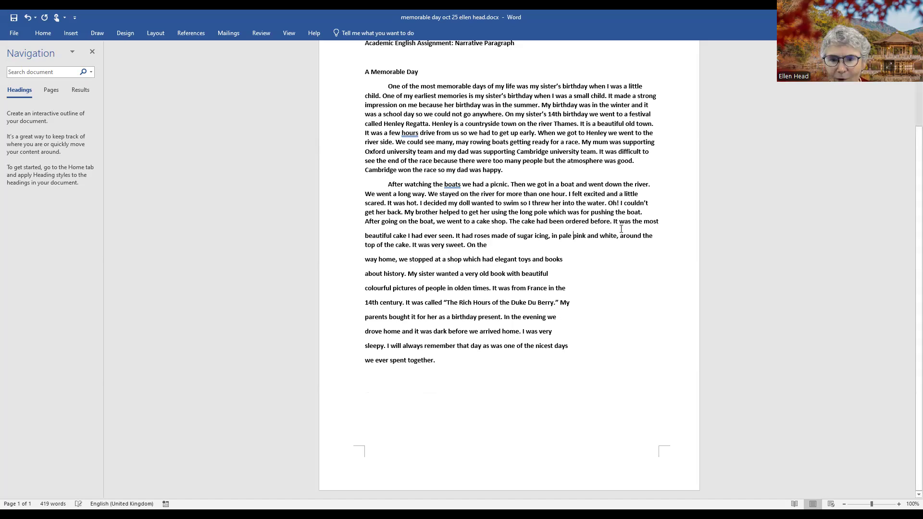
left_click(496, 245)
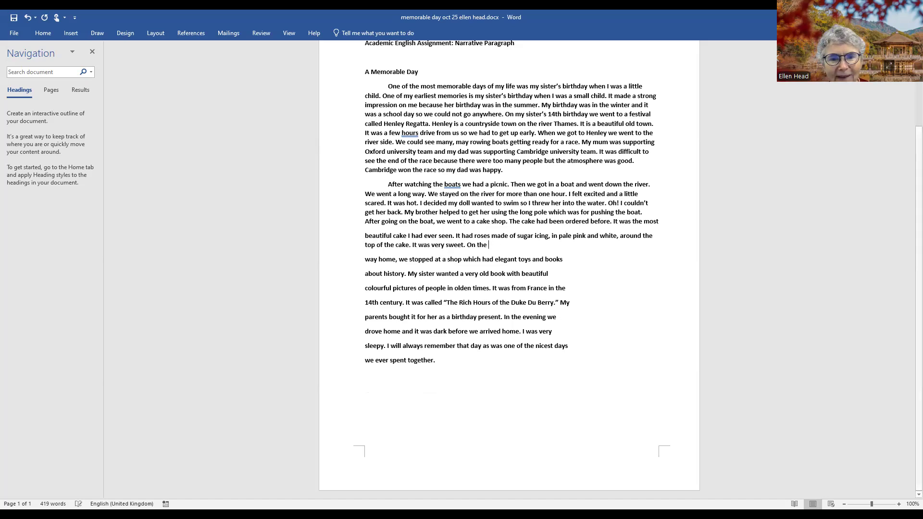
key("Delete")
left_click(394, 258)
key("Delete")
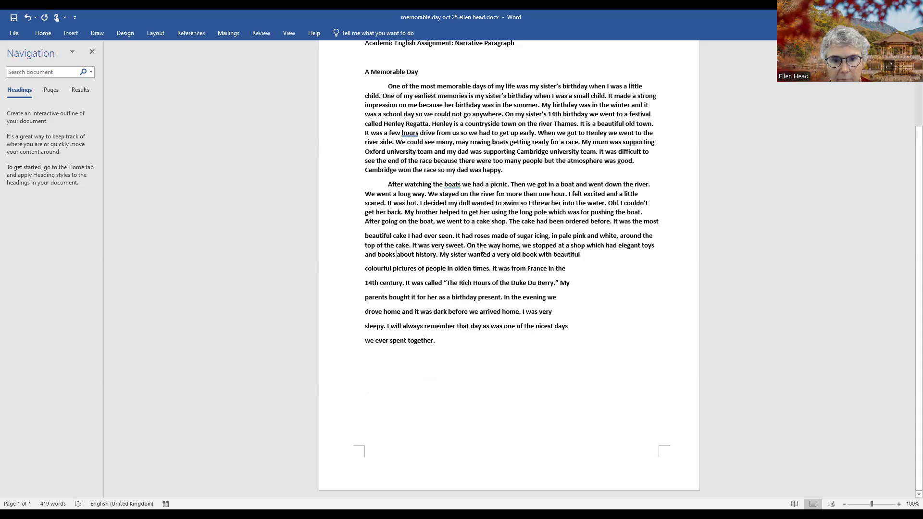
left_click(615, 257)
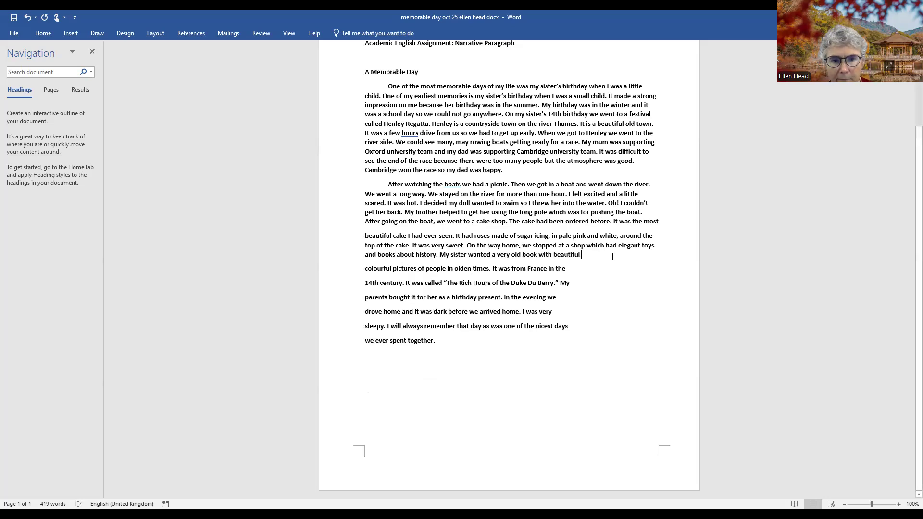
key("Delete")
left_click(515, 262)
key("Delete")
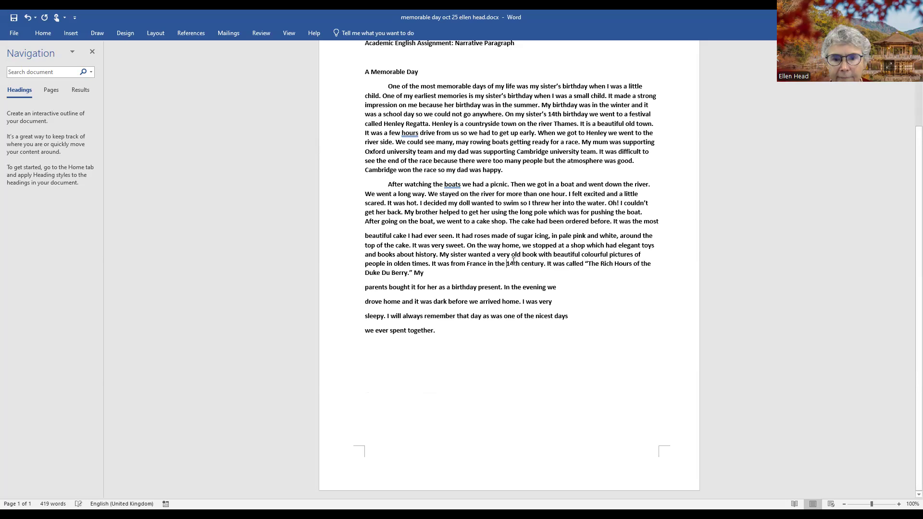
Remove the stray space in "was" and join the second paragraph's remaining broken lines from "My parents bought it" through "we ever spent together"
left_click(447, 266)
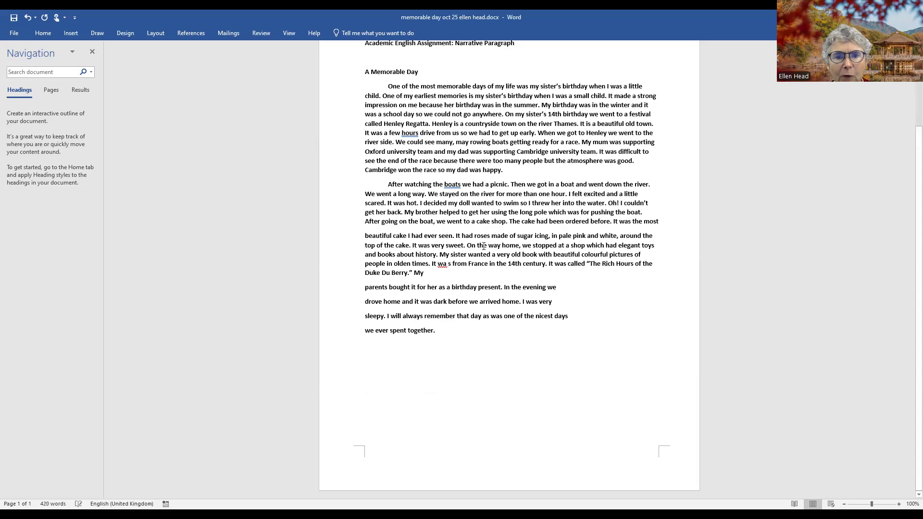
key("BackSpace")
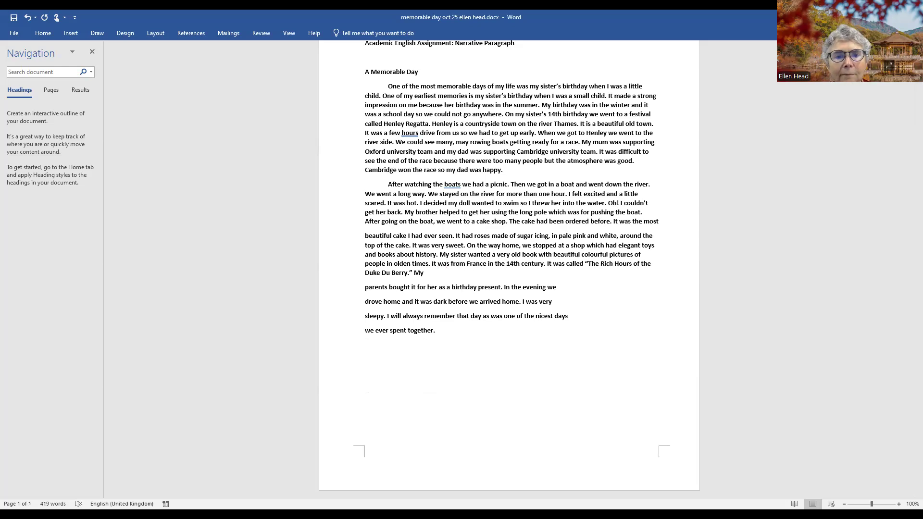
left_click(436, 276)
key("Delete")
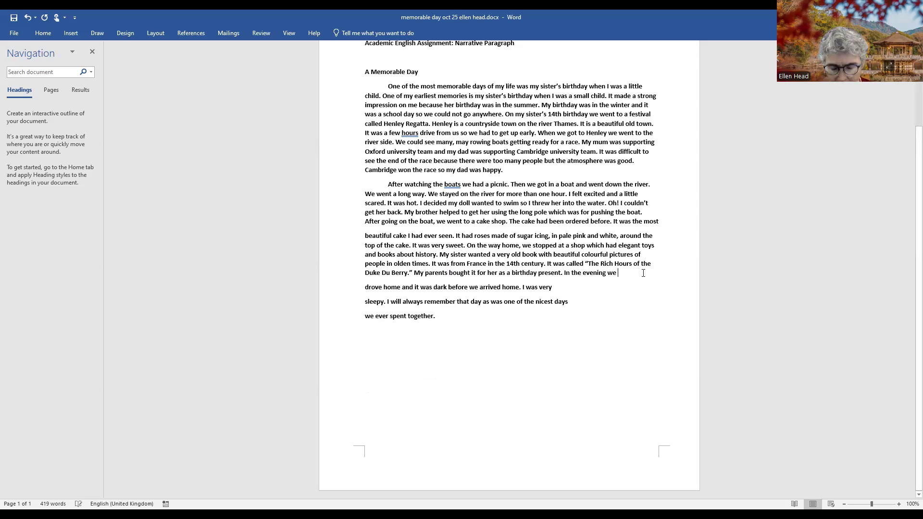
key("Delete")
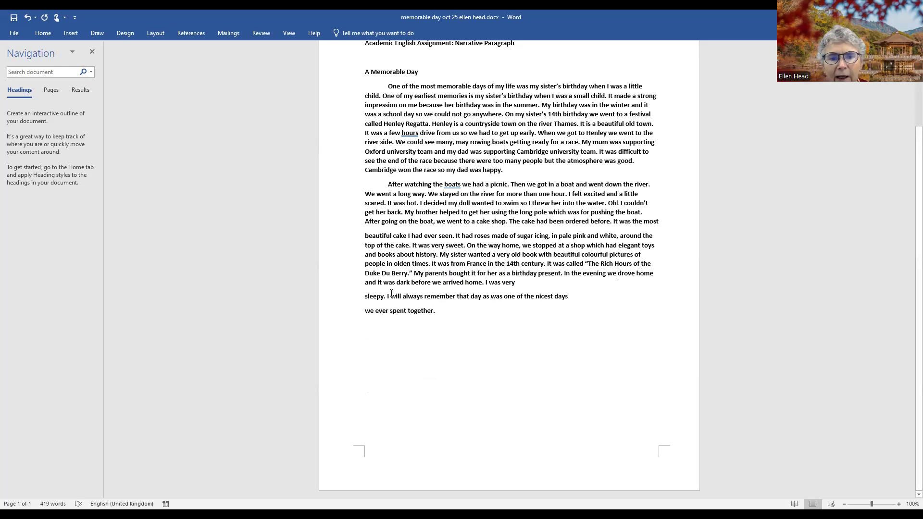
left_click(366, 297)
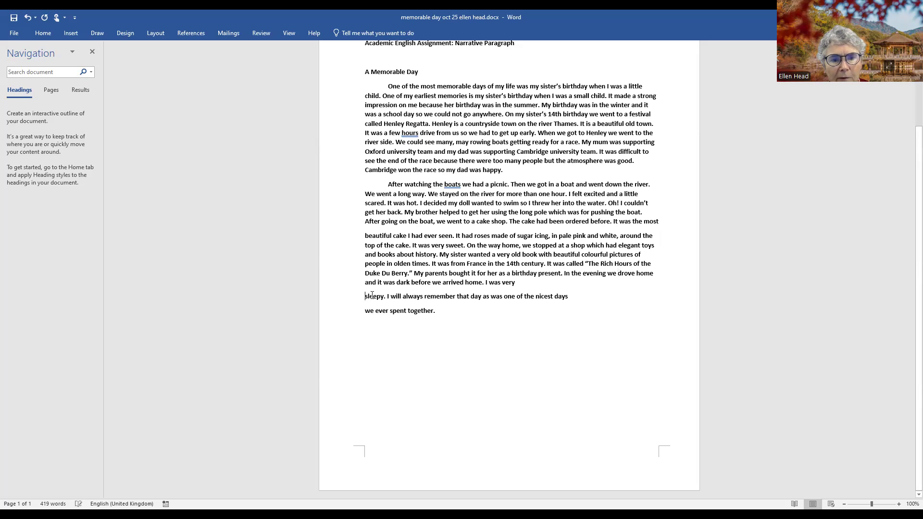
key("BackSpace")
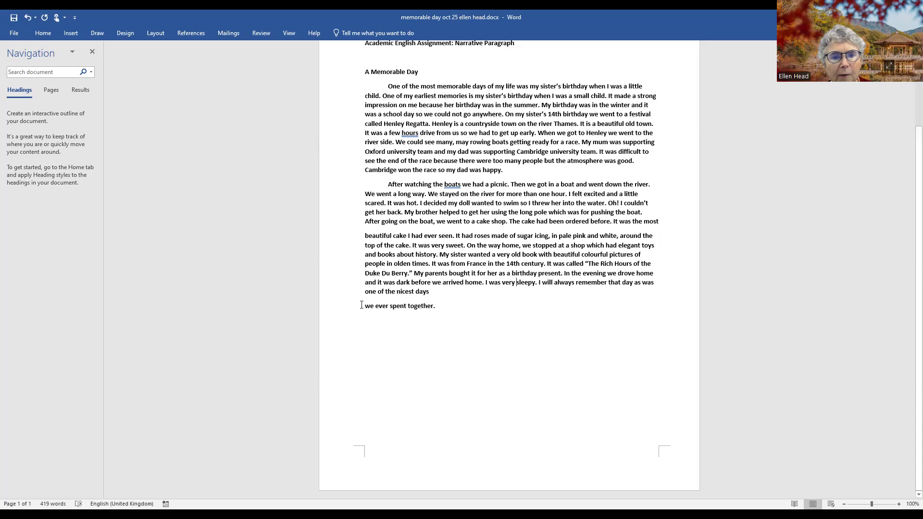
key("BackSpace")
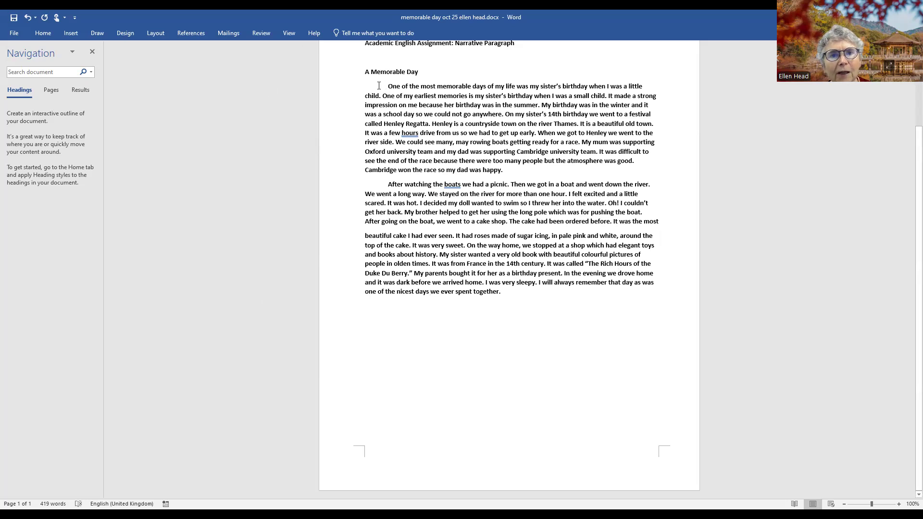
Justify the body text from "One of the most memorable days" through "we ever spent together"
left_click_drag(389, 86, 576, 306)
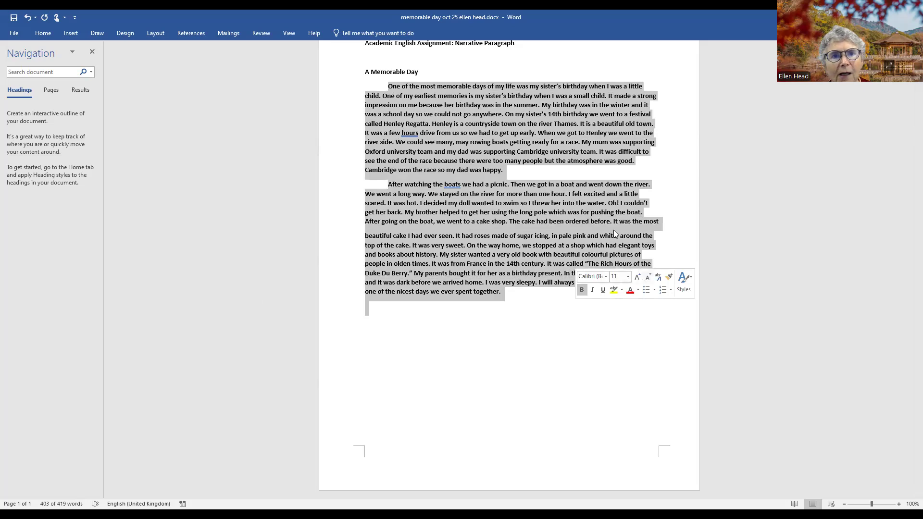
left_click(42, 35)
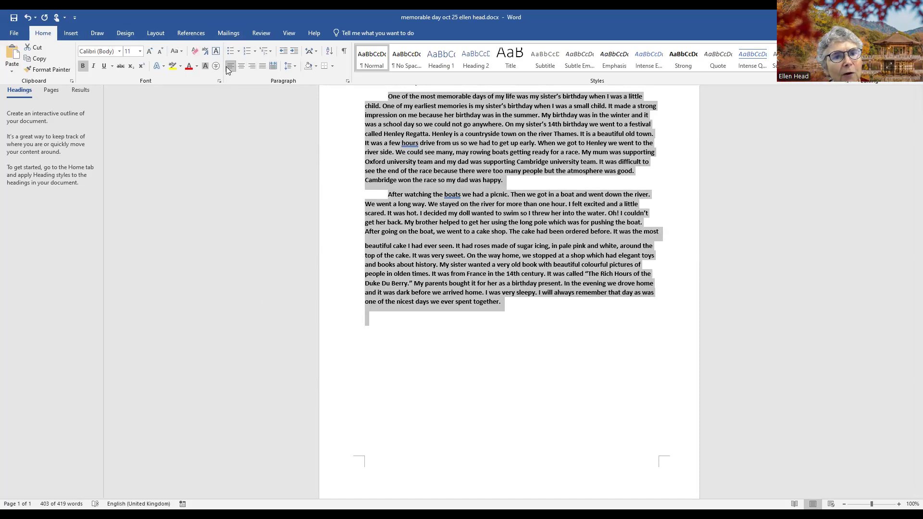
key("ctrl+j")
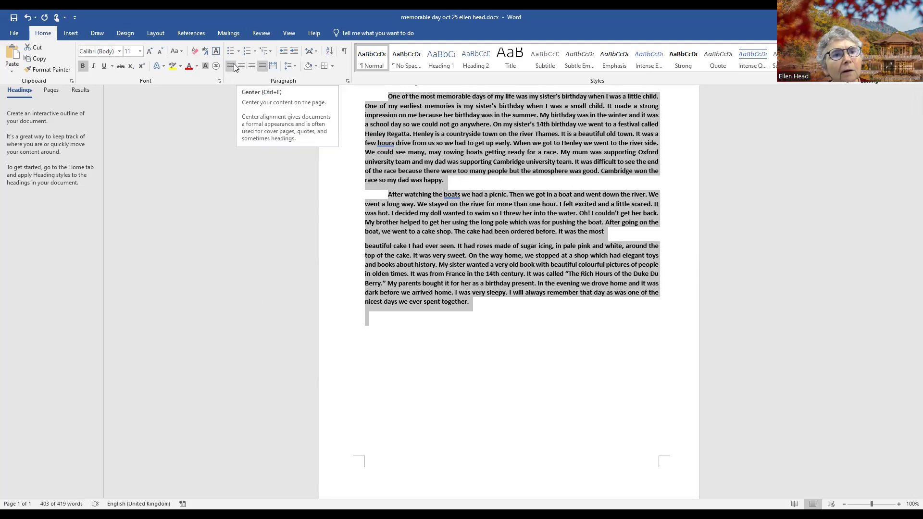
left_click(228, 67)
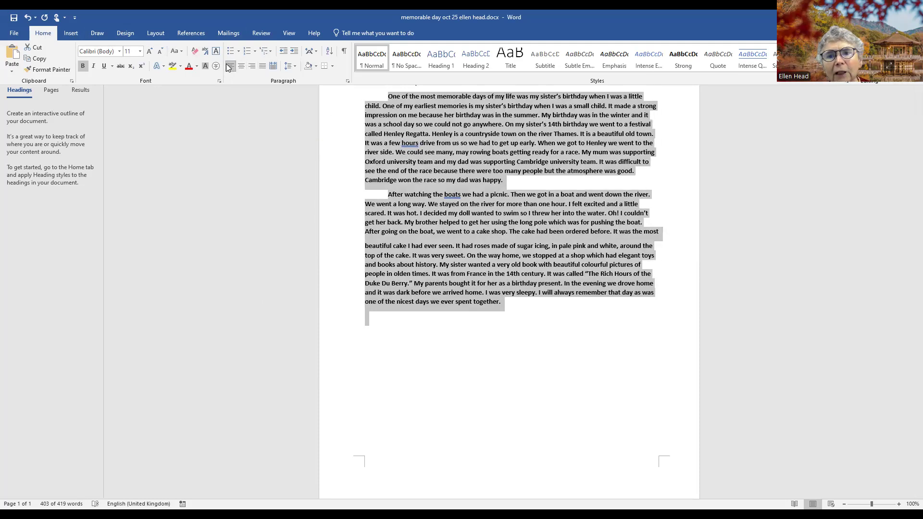
key("ctrl+j")
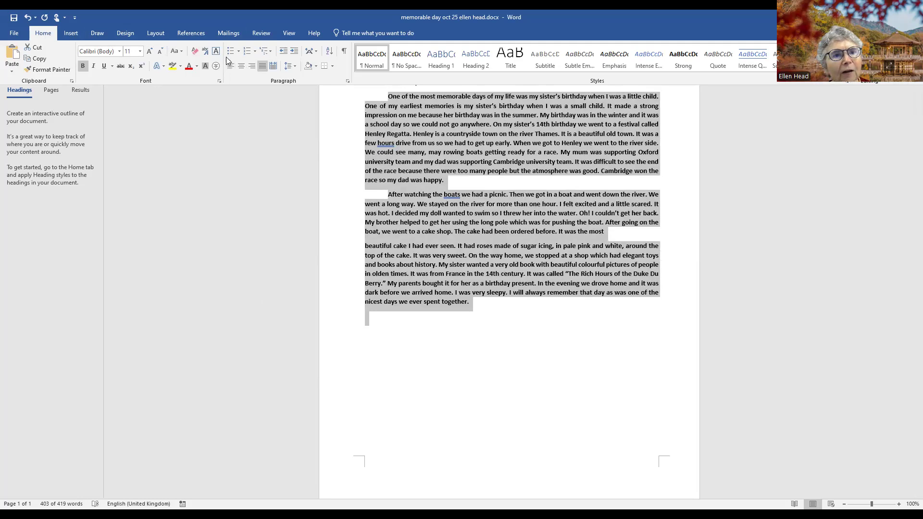
Set the line spacing of the selected body paragraphs to 2.0 and clear the selection
left_click(295, 70)
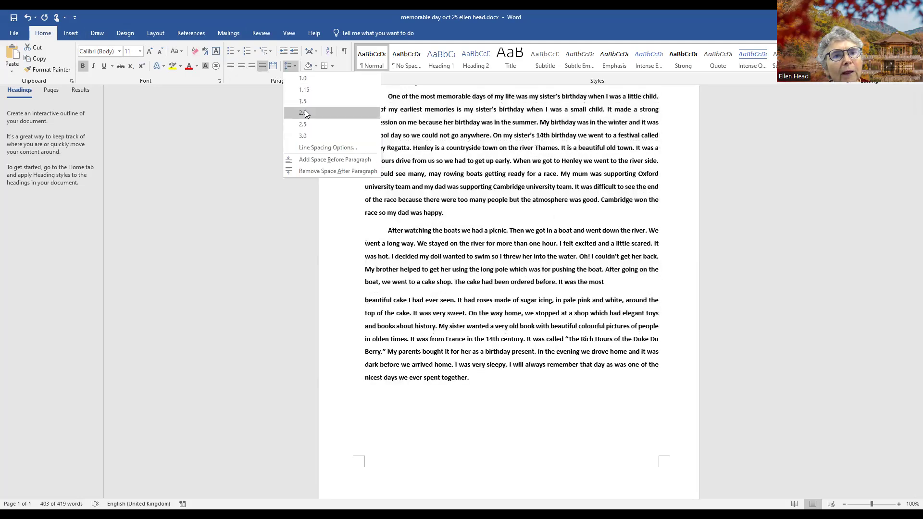
left_click(306, 113)
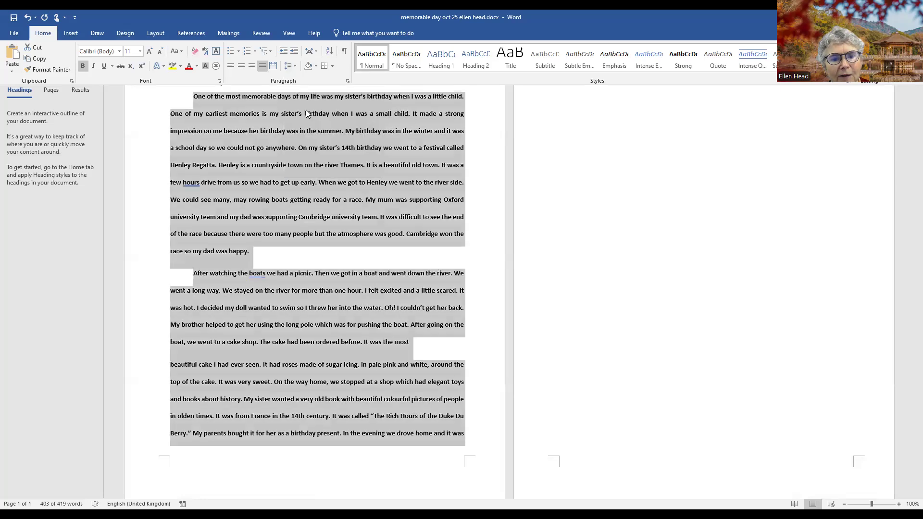
left_click(599, 264)
left_click(711, 229)
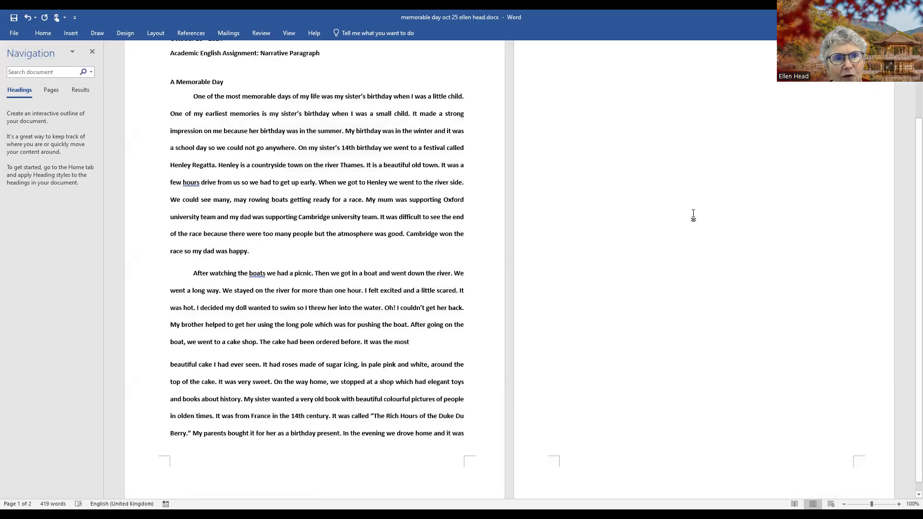
Set custom page margins of 2 cm at the top and 2 cm at the bottom for the whole document
left_click_drag(908, 333, 910, 270)
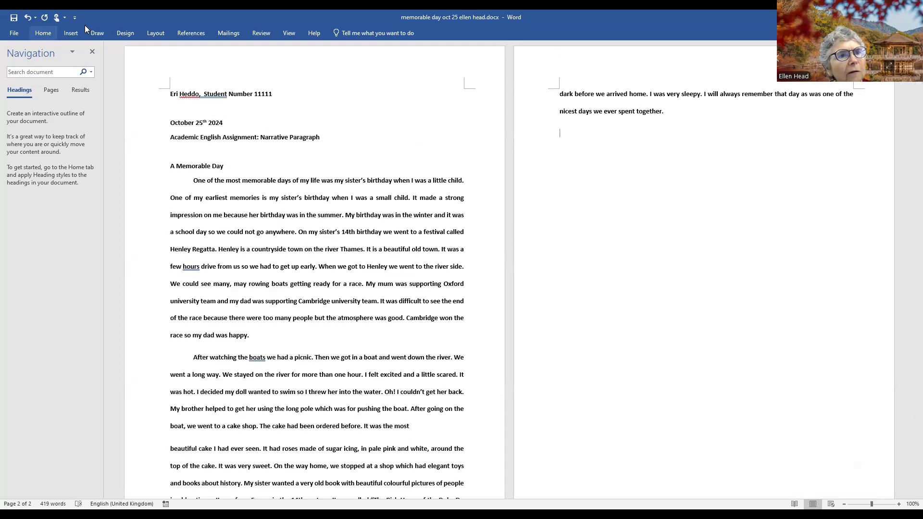
left_click(149, 34)
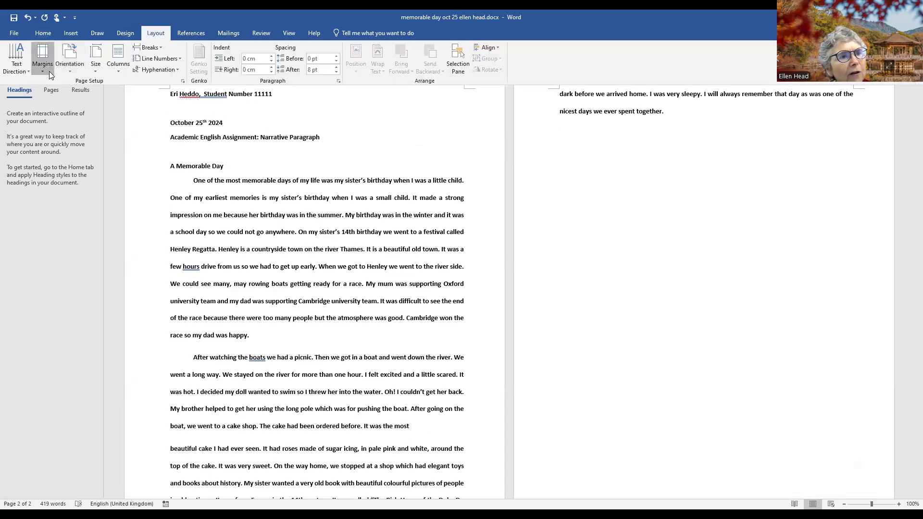
left_click(49, 71)
left_click(79, 270)
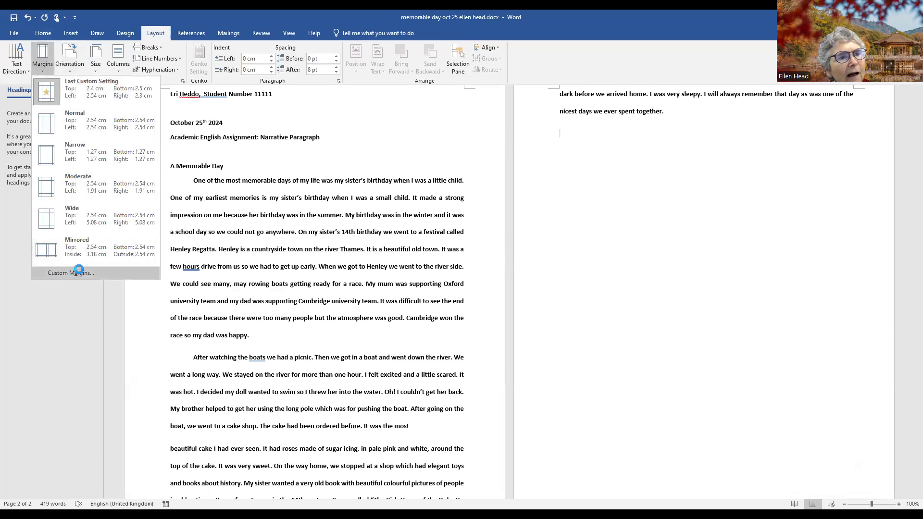
left_click(444, 172)
left_click(445, 172)
left_click(445, 173)
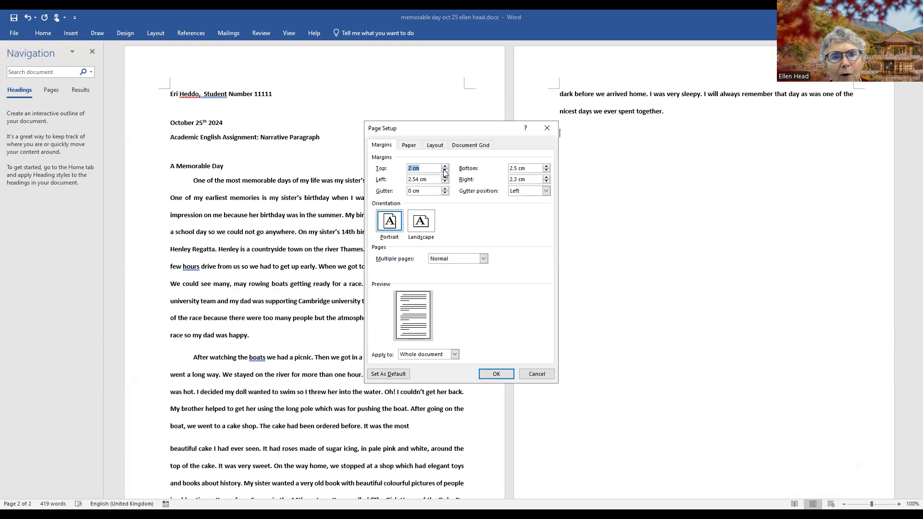
left_click(546, 171)
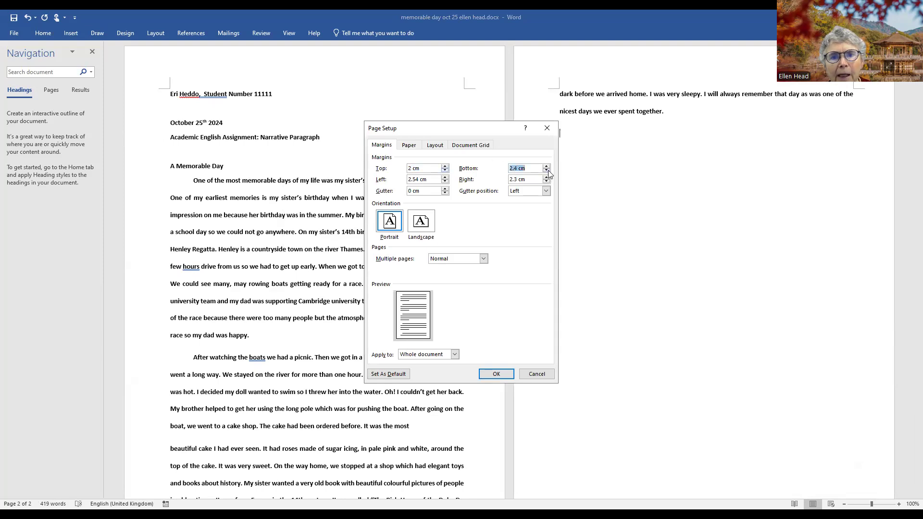
left_click(547, 171)
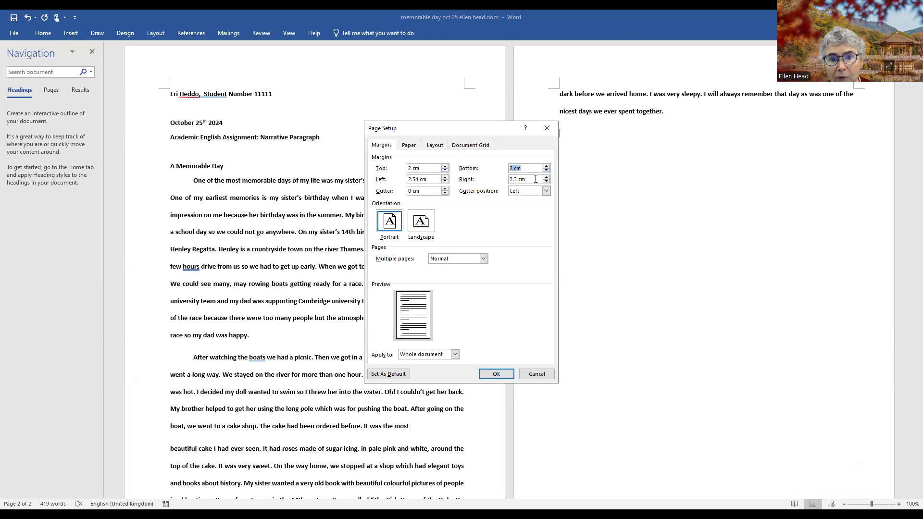
left_click(484, 376)
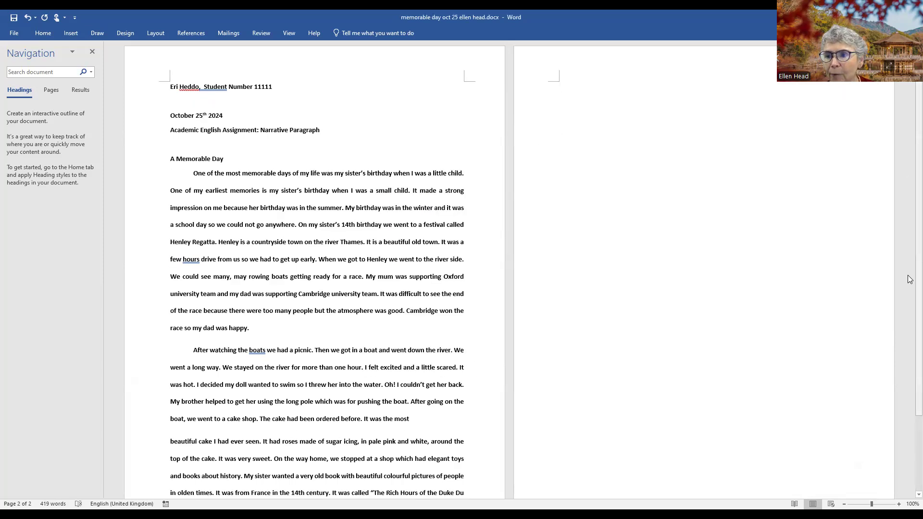
Delete the empty paragraph after "we ever spent together." to remove the blank second page
left_click_drag(917, 274, 910, 406)
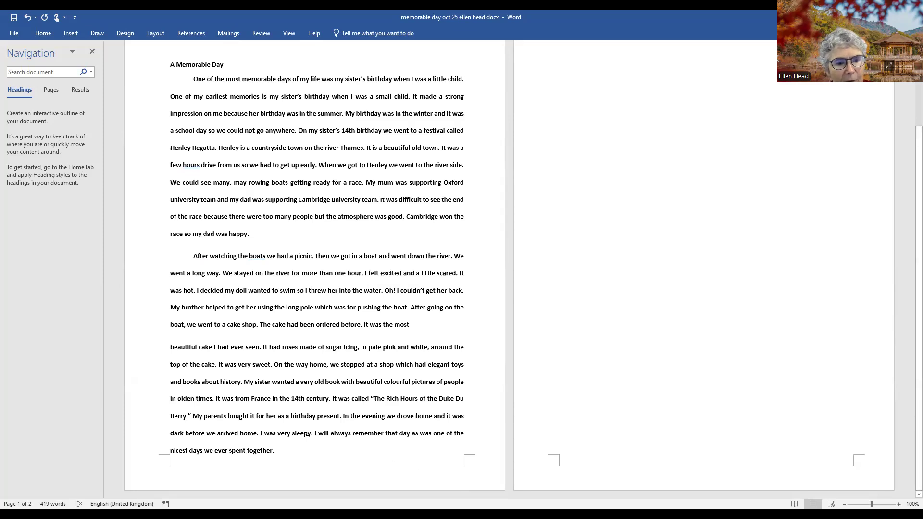
left_click(292, 453)
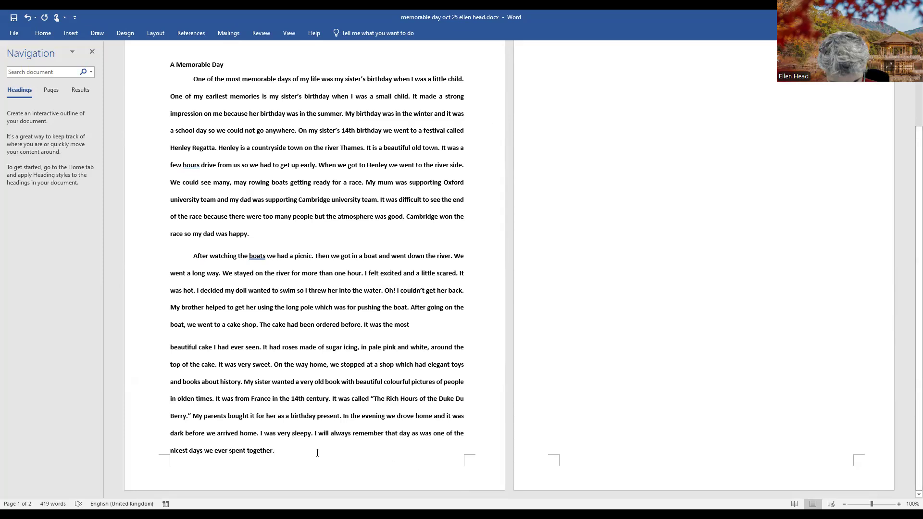
key("Delete")
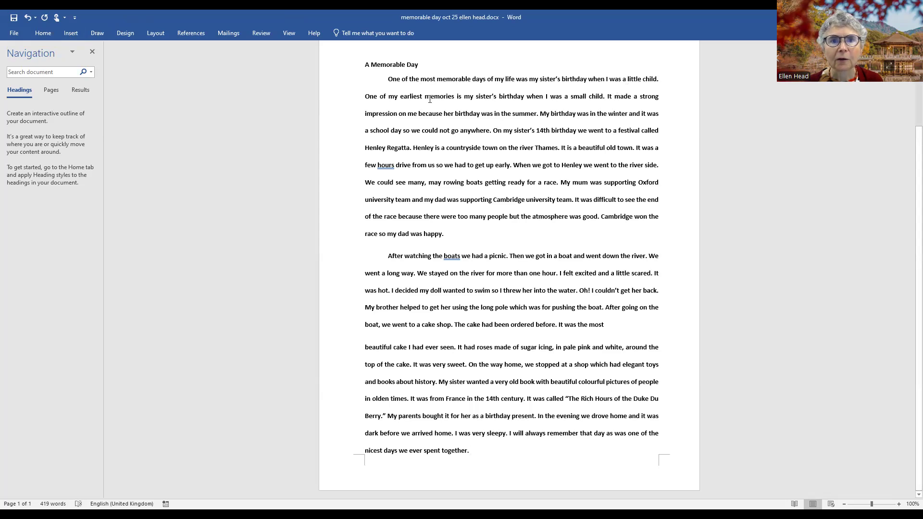
Delete the opening sentence "One of the most memorable days" and the sentence beginning "My birthday was in the winter" from the first paragraph
left_click_drag(389, 79, 420, 65)
left_click_drag(672, 78, 676, 85)
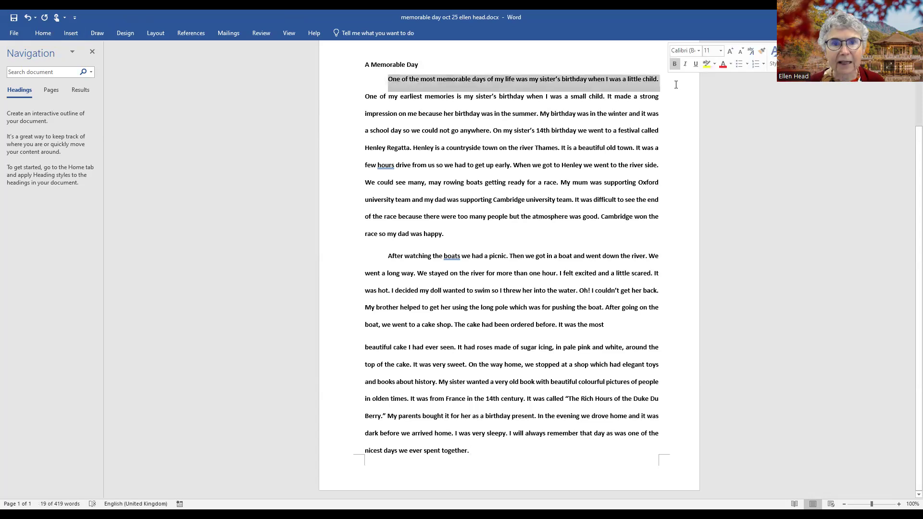
key("Delete")
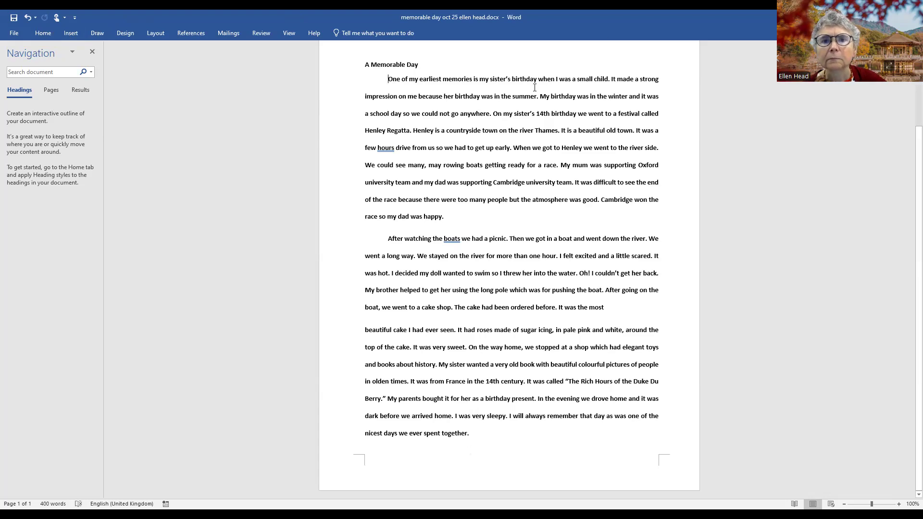
left_click_drag(541, 95, 492, 116)
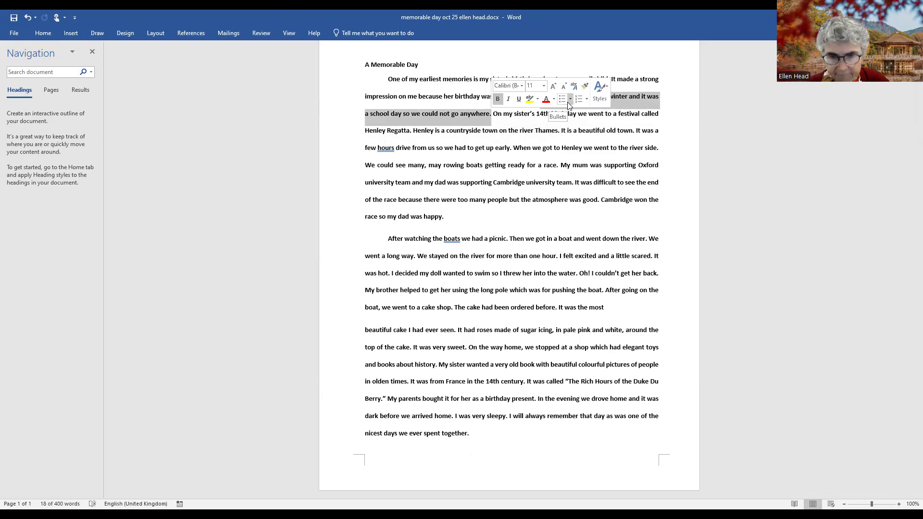
key("Delete")
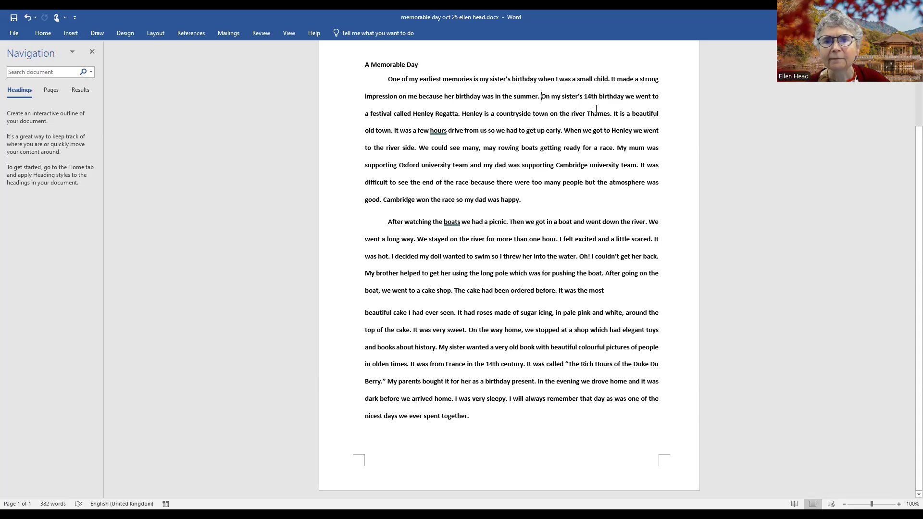
Correct "may rowing boats" to "many rowing boats" and add an apostrophe after "hours" in "a few hours' drive"
left_click(490, 148)
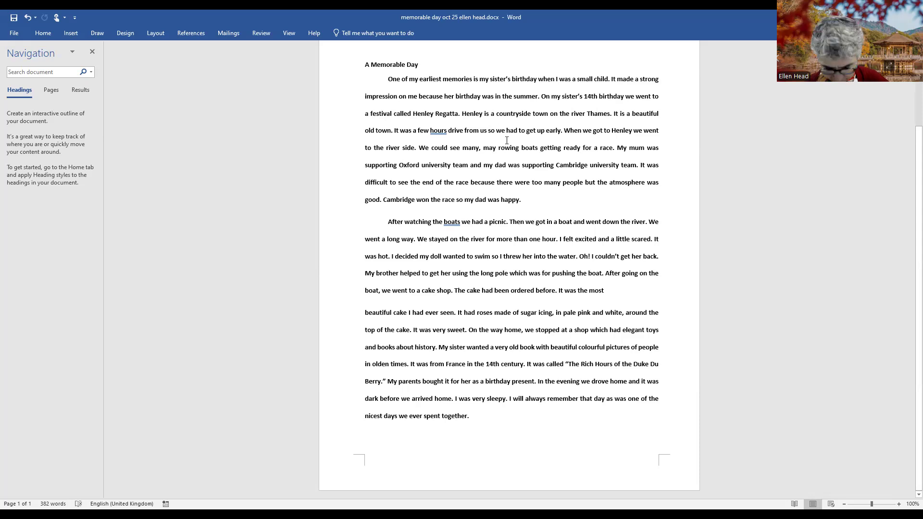
type("n")
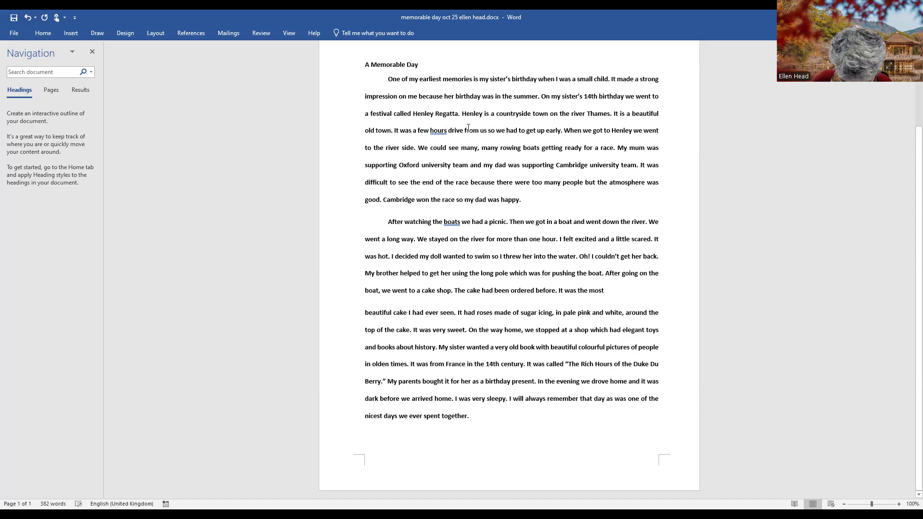
type("'")
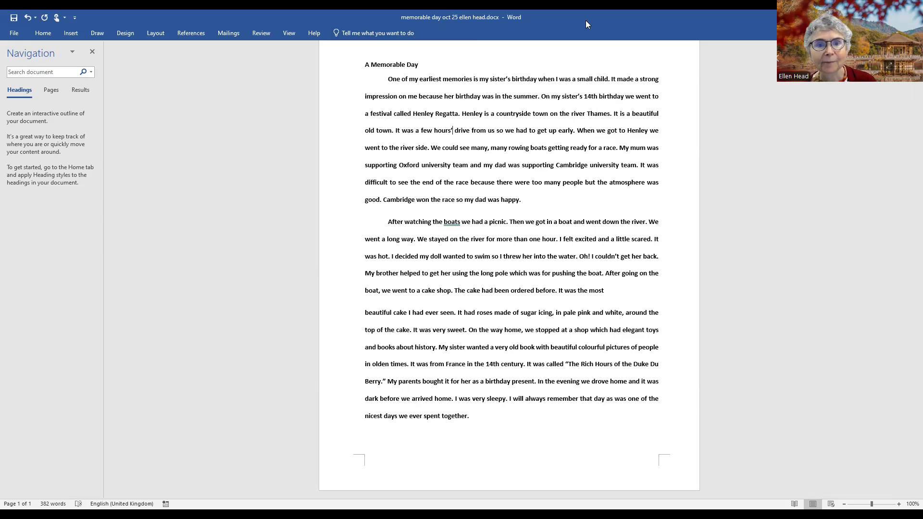
Add a comma after "After watching the boats" and change "got" to "get" in "Then we got in a boat"
left_click(460, 221)
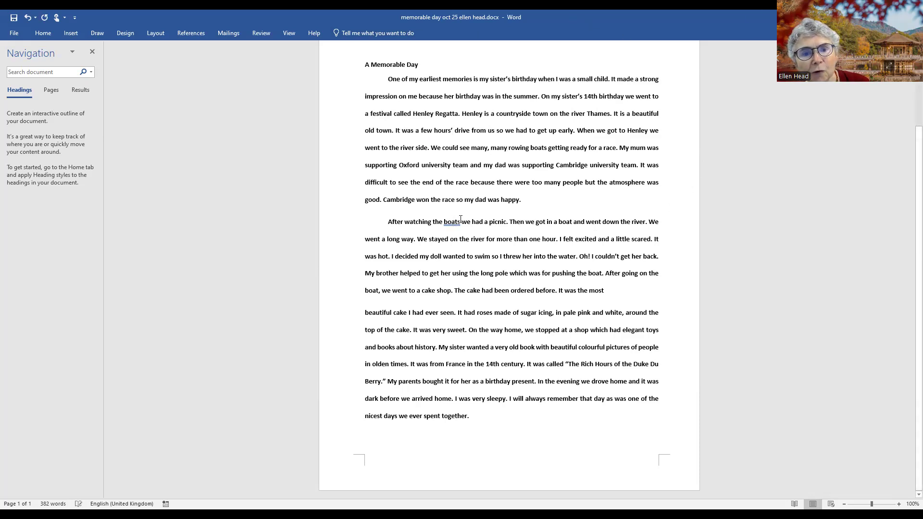
type(",")
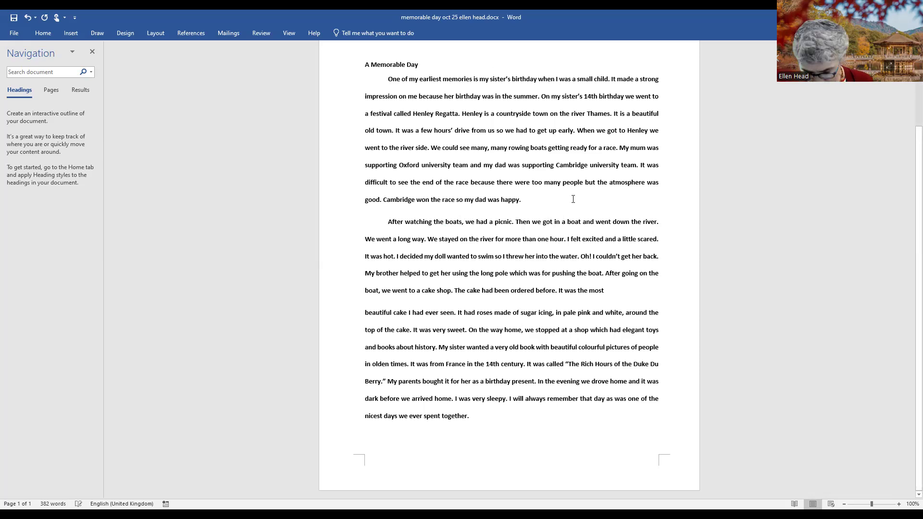
key("Delete")
type("e")
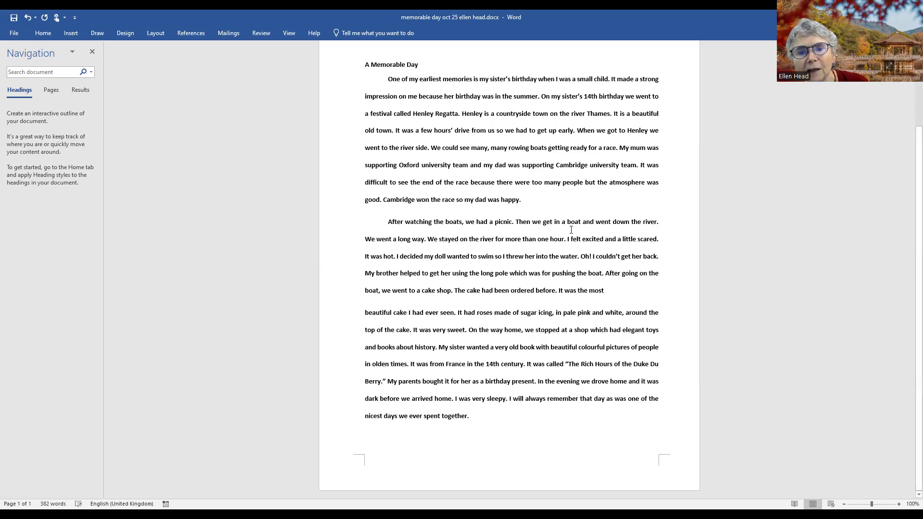
Have the document read aloud starting from "Then we get in a boat" in the second paragraph
left_click(550, 221)
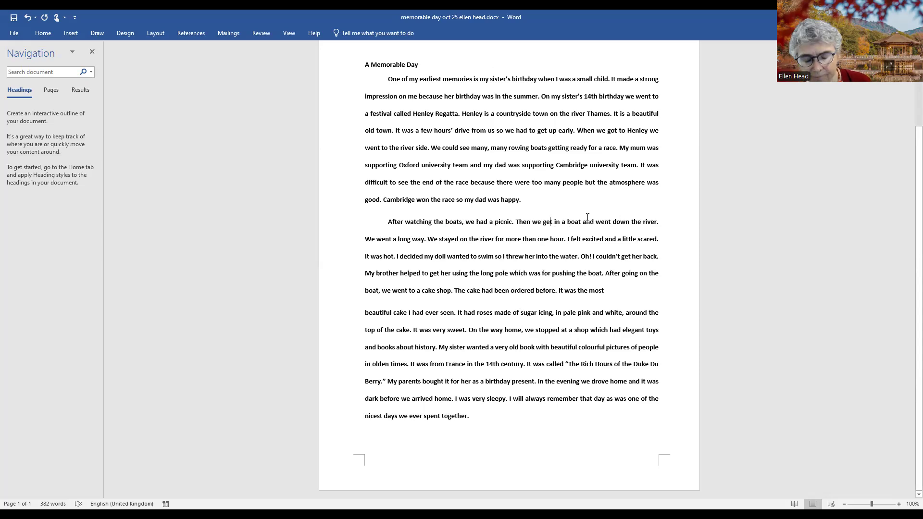
left_click(40, 36)
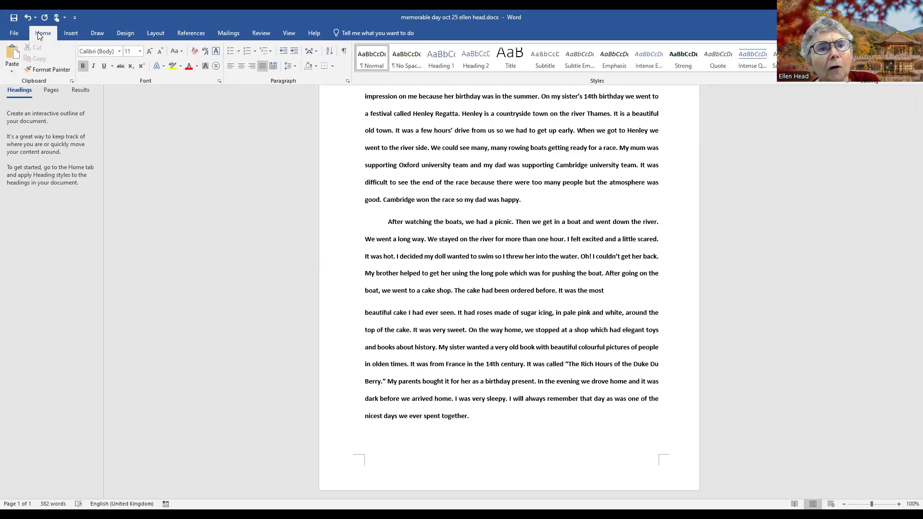
left_click(71, 34)
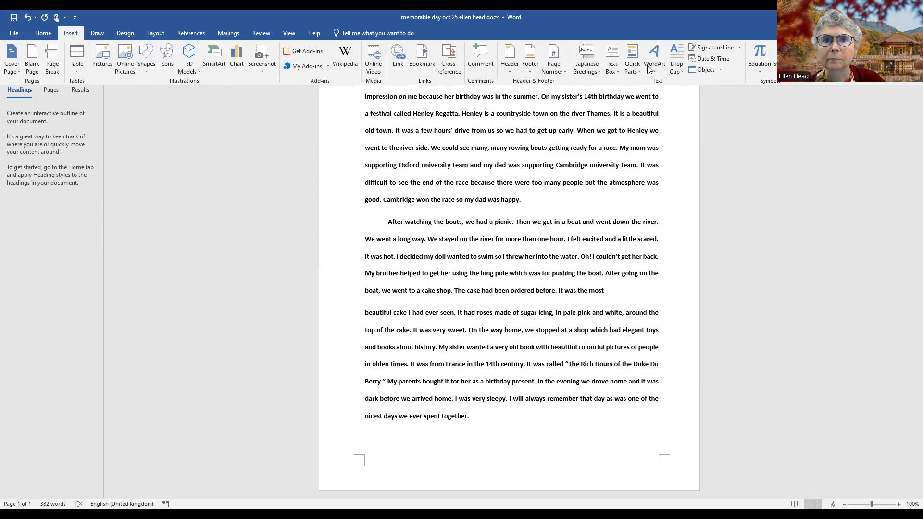
left_click(262, 33)
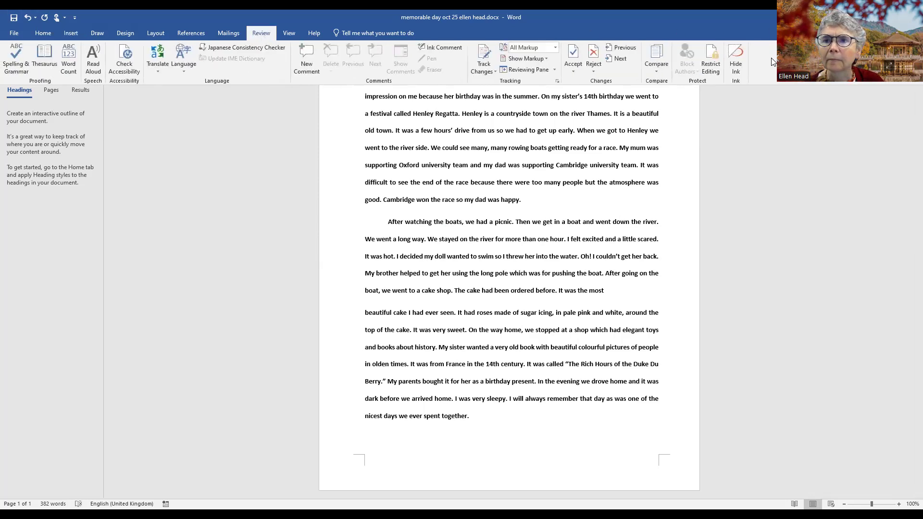
double_click(264, 32)
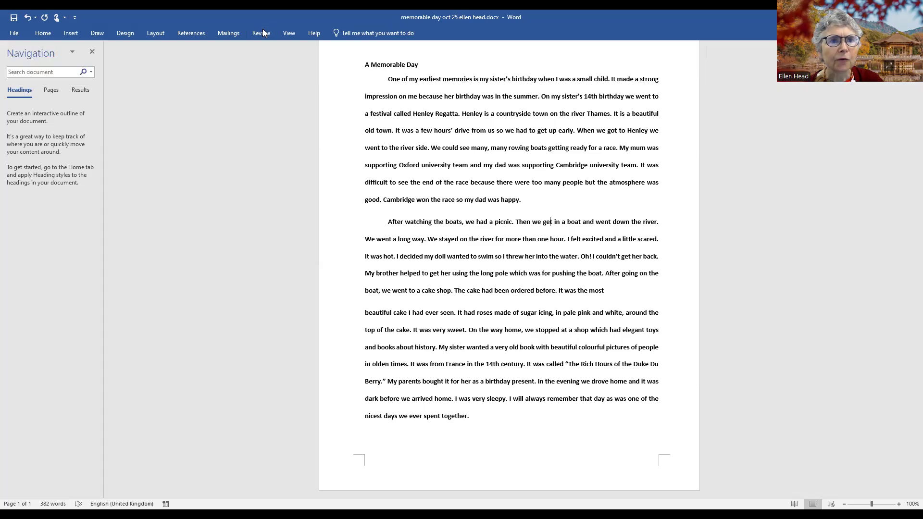
left_click(263, 33)
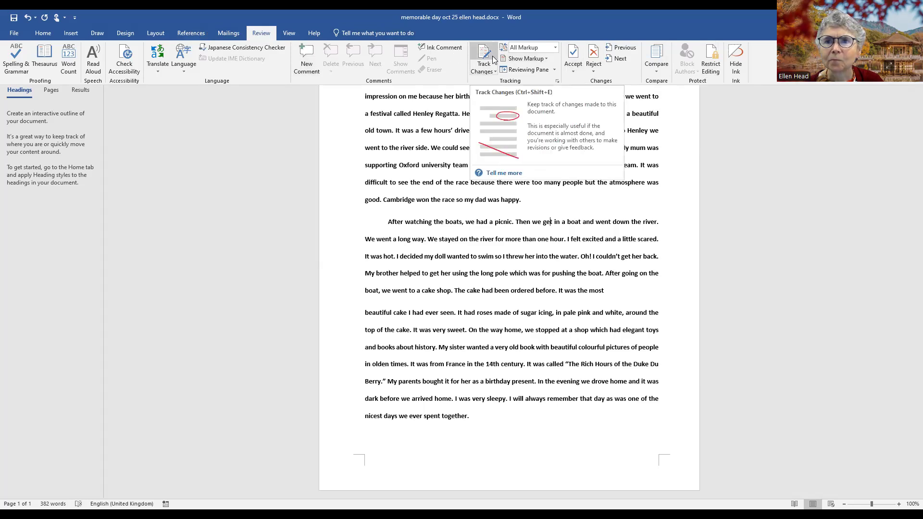
left_click(71, 35)
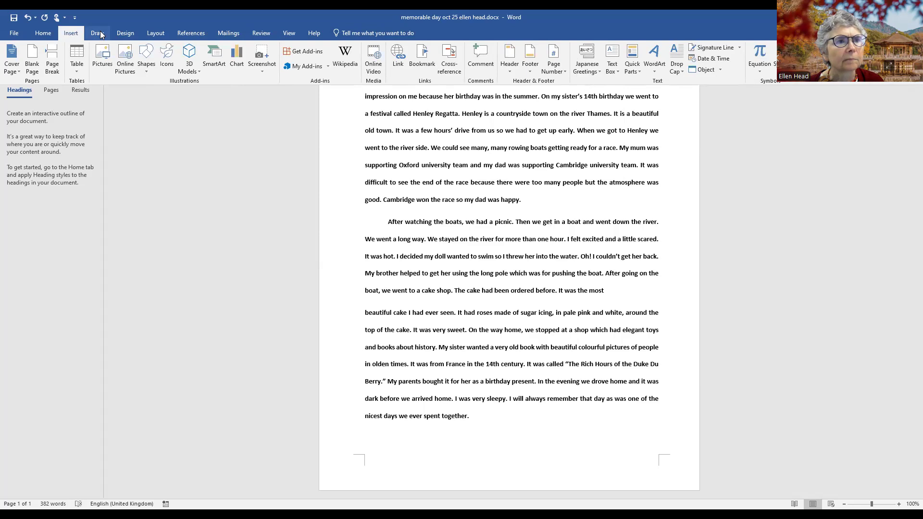
left_click(100, 35)
left_click(123, 32)
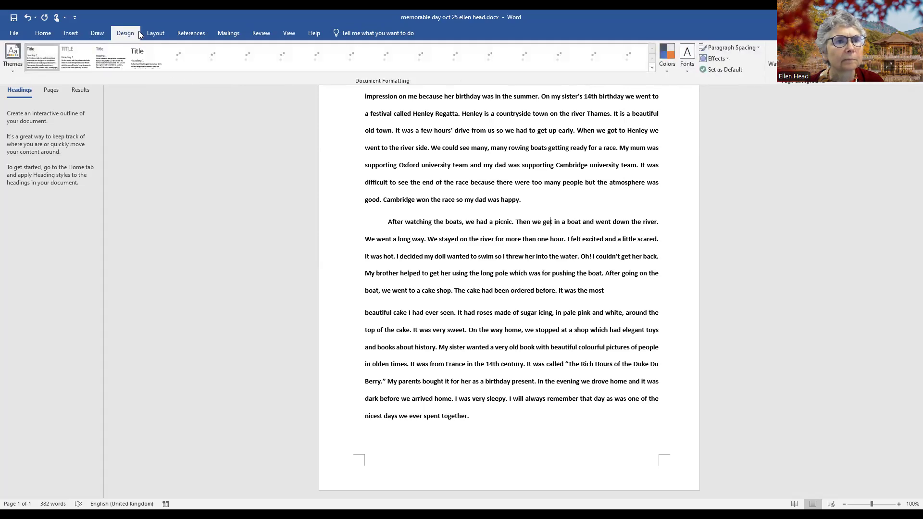
left_click(151, 32)
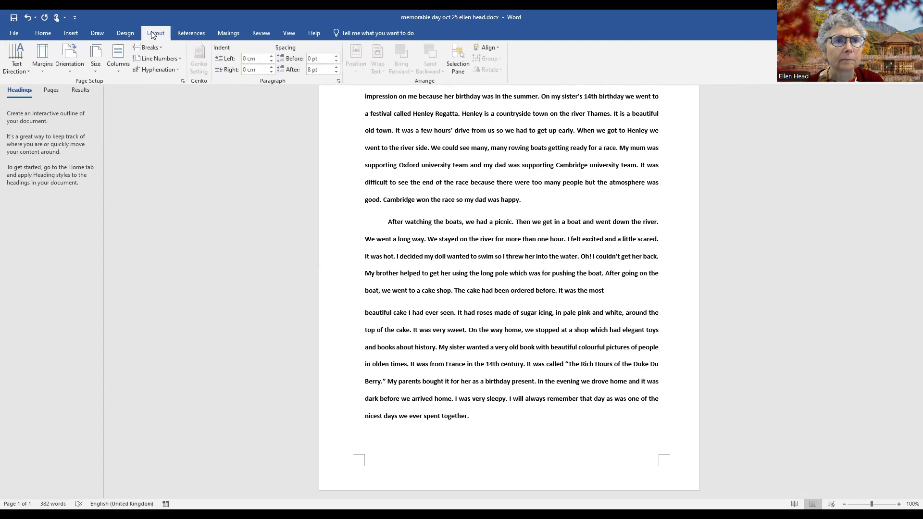
left_click(192, 32)
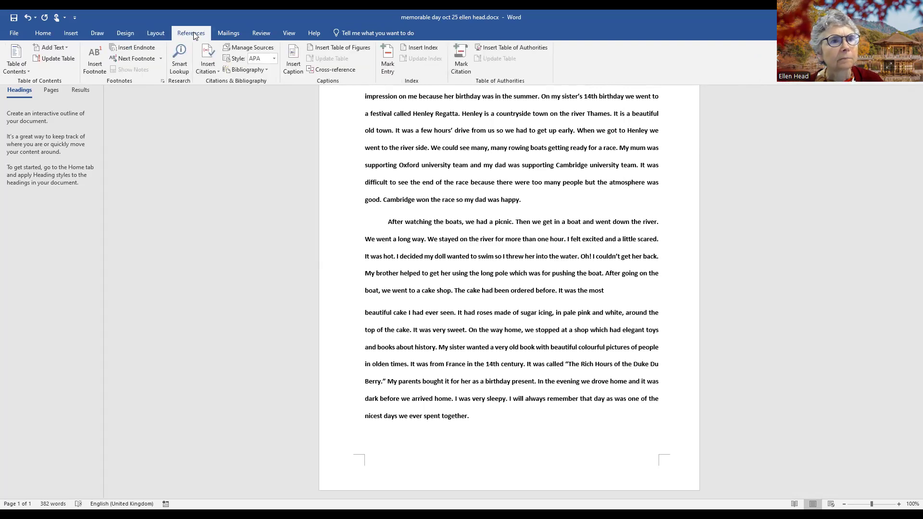
left_click(231, 33)
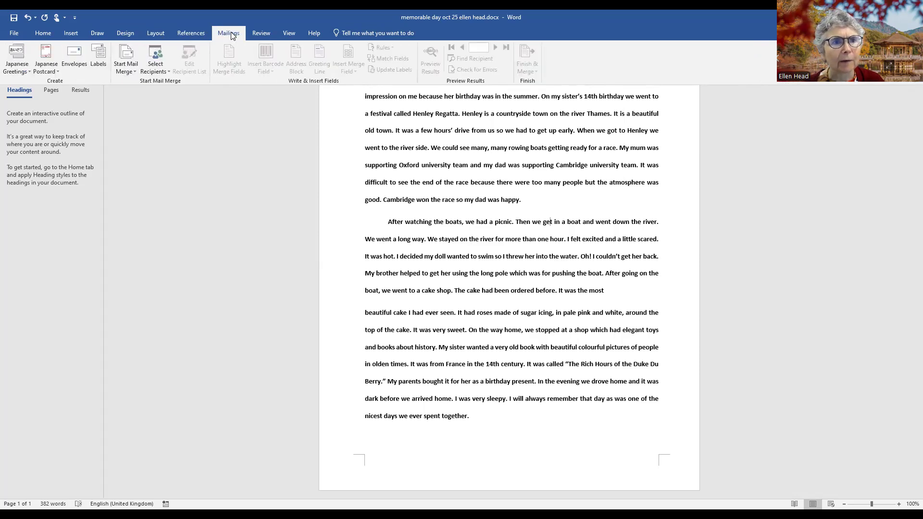
left_click(259, 33)
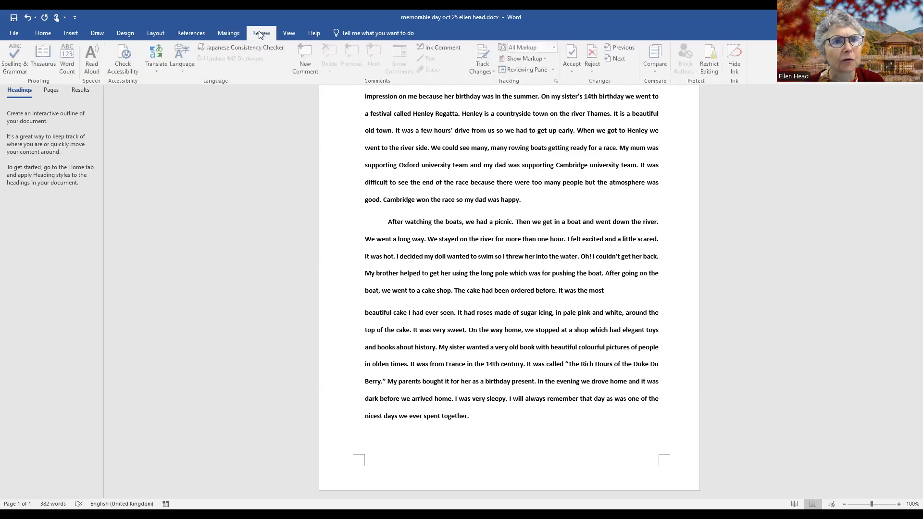
left_click(93, 62)
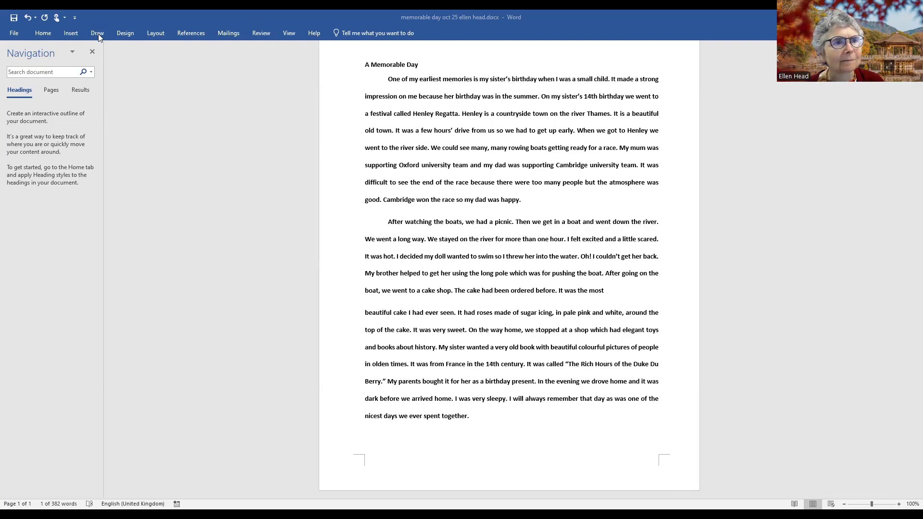
Stop the Read Aloud playback at the sentence "On the way home, we stopped at a shop"
left_click(70, 32)
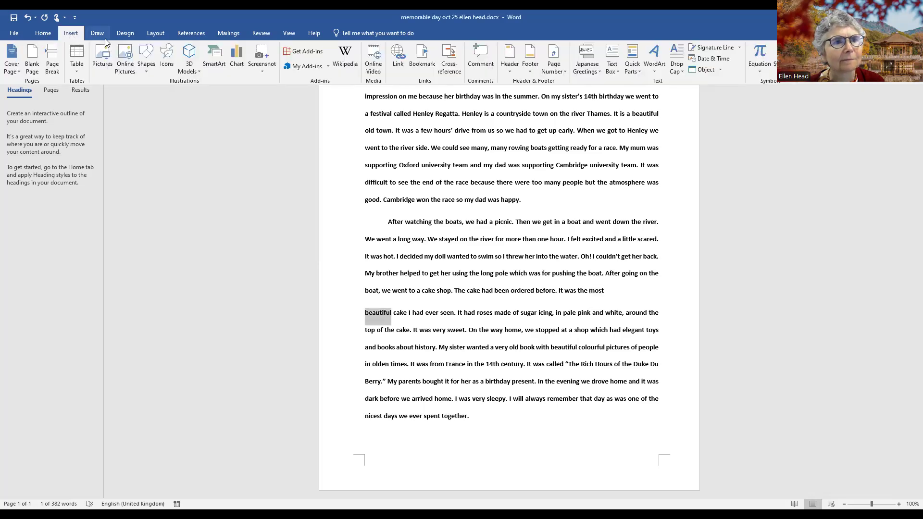
left_click(145, 33)
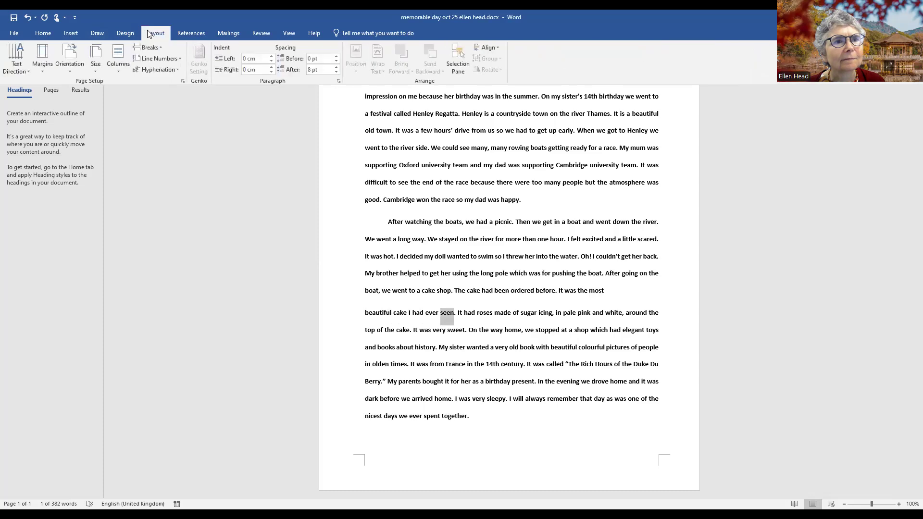
left_click(188, 32)
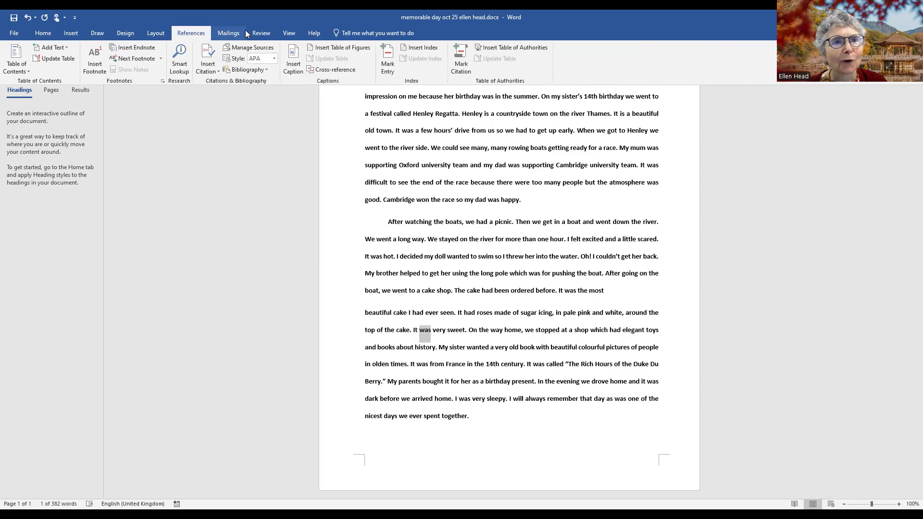
left_click(260, 30)
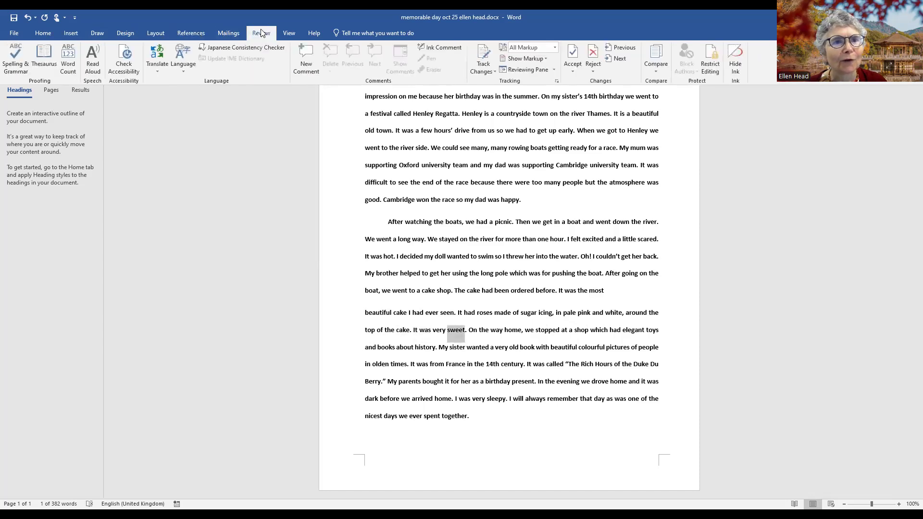
left_click(100, 53)
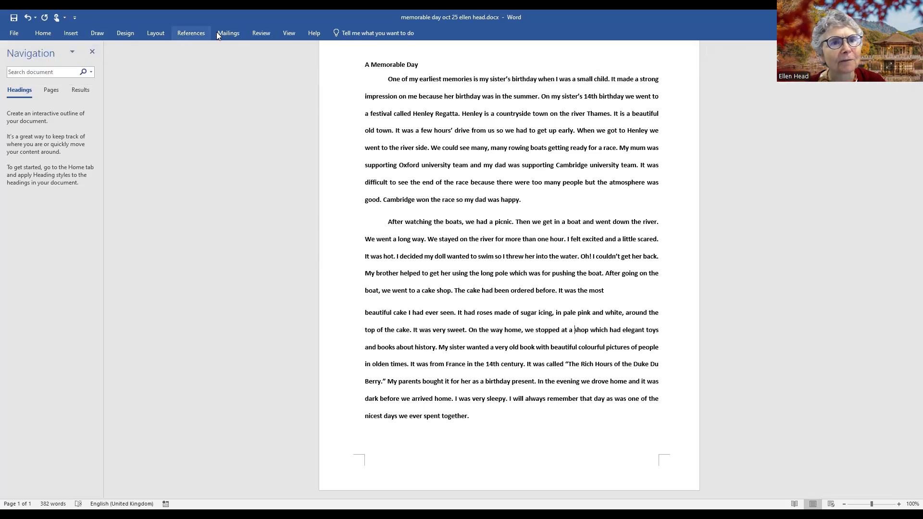
Check the document's word count statistics and close the results
left_click(258, 33)
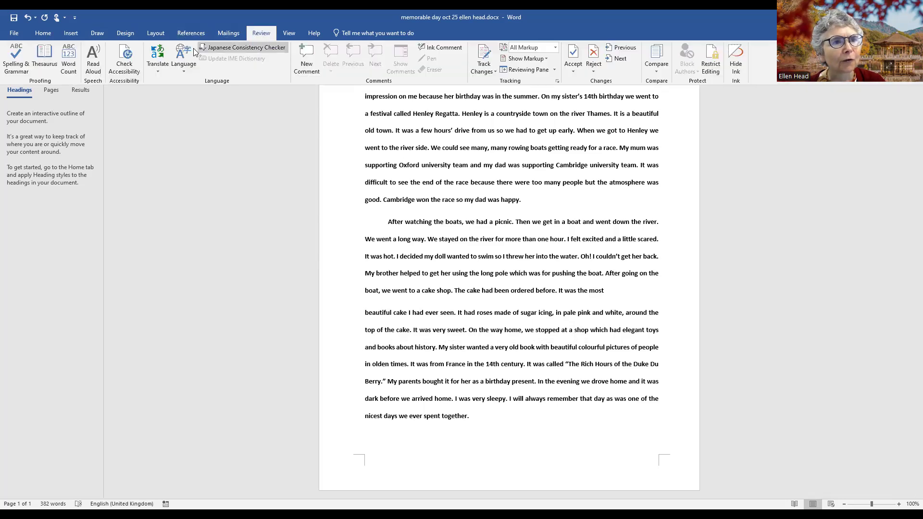
left_click(69, 61)
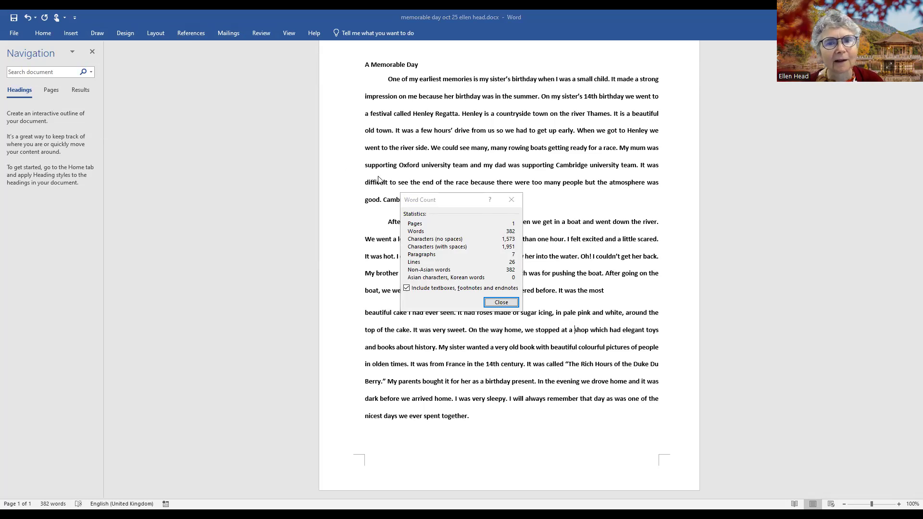
left_click(500, 302)
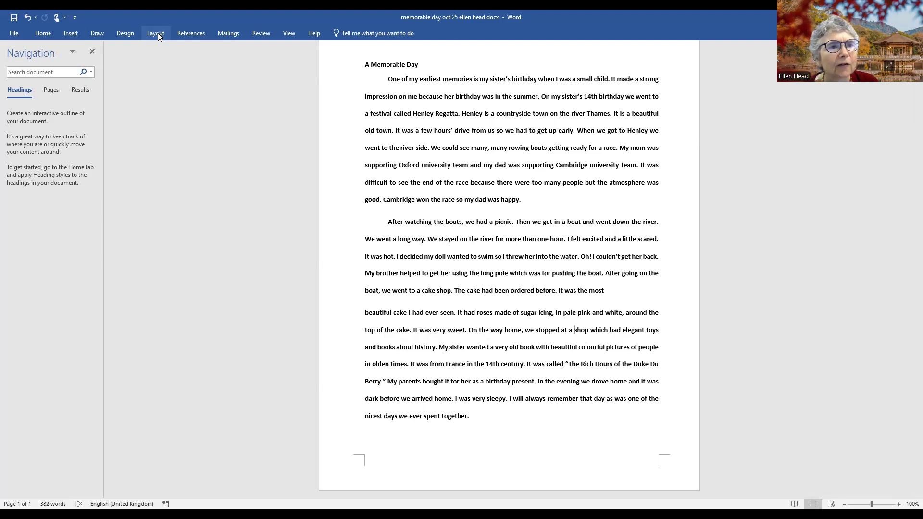
Display the document in the Learning Tools reading view
left_click(262, 32)
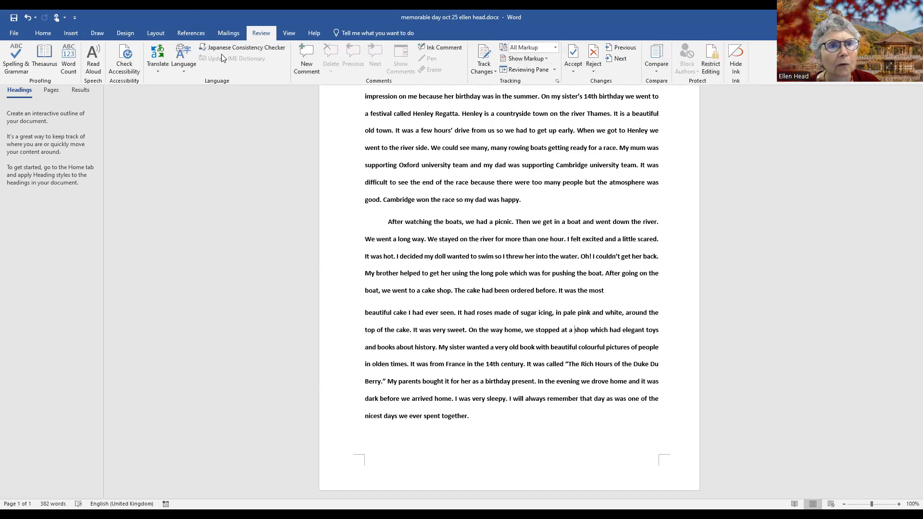
left_click(287, 30)
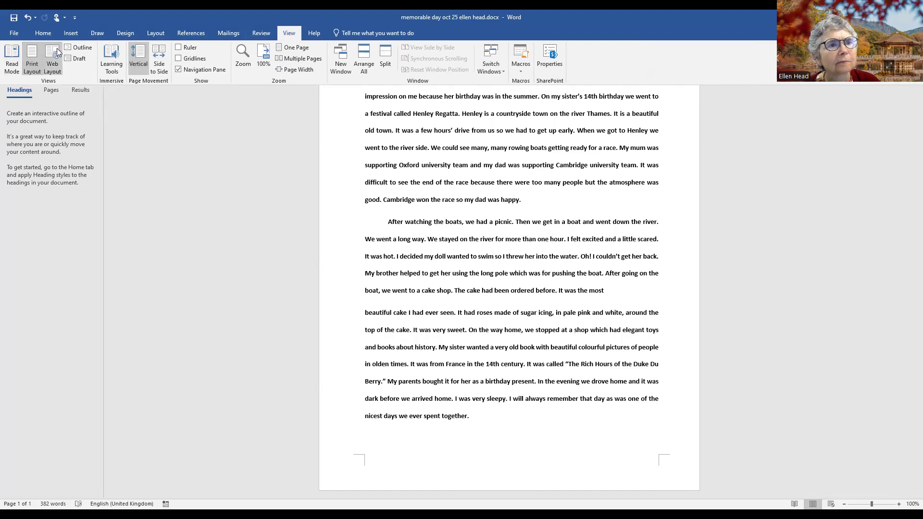
left_click(112, 63)
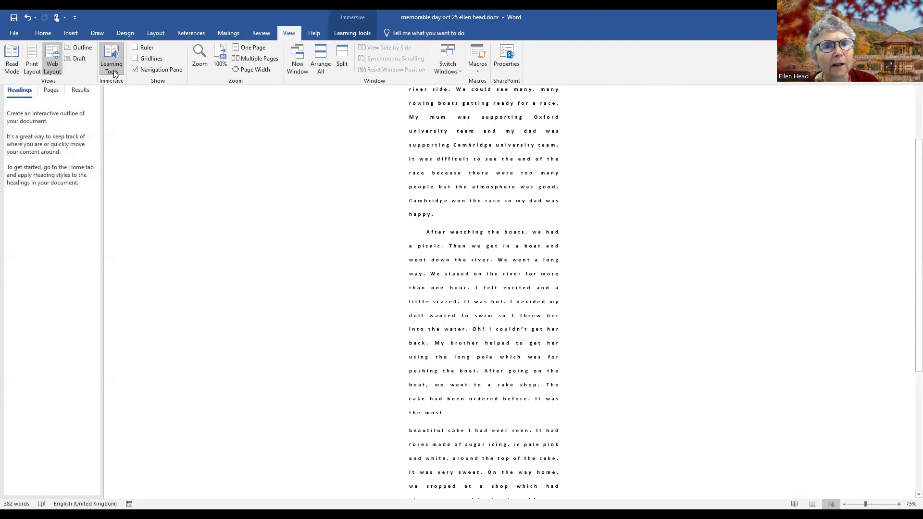
Undo the last two edits to the verb in "Then we get in a boat" and return the document to Print Layout view
left_click(26, 18)
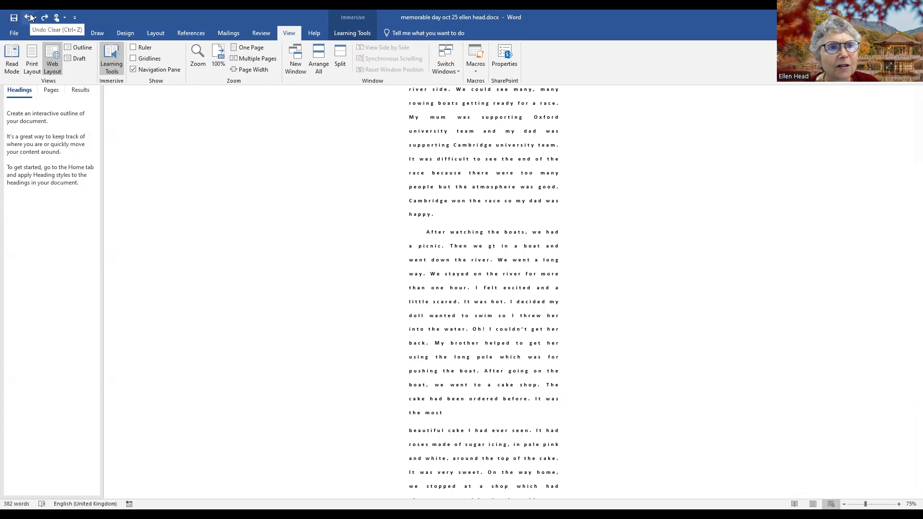
left_click(27, 17)
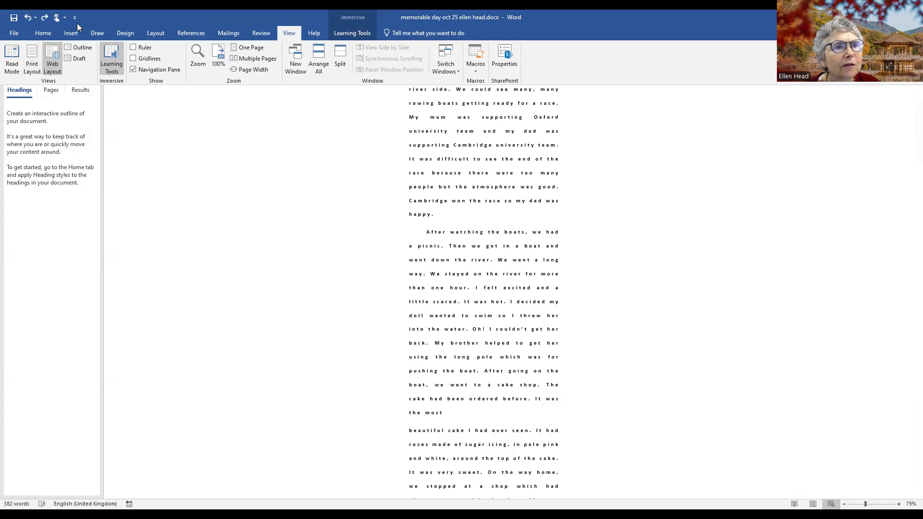
left_click(32, 58)
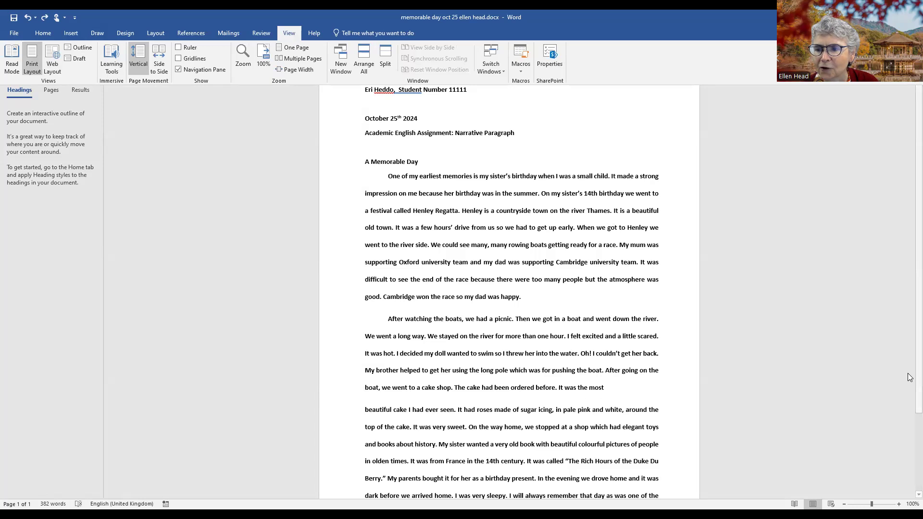
key("ctrl+F1")
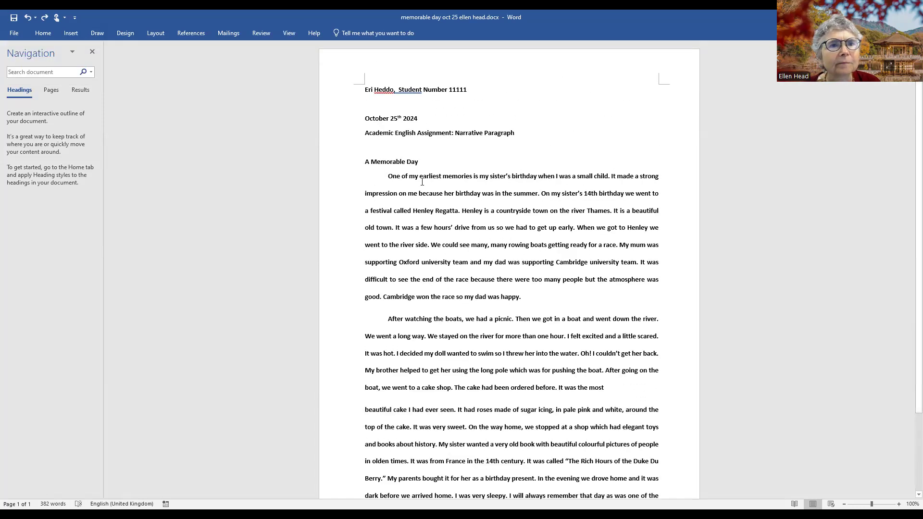